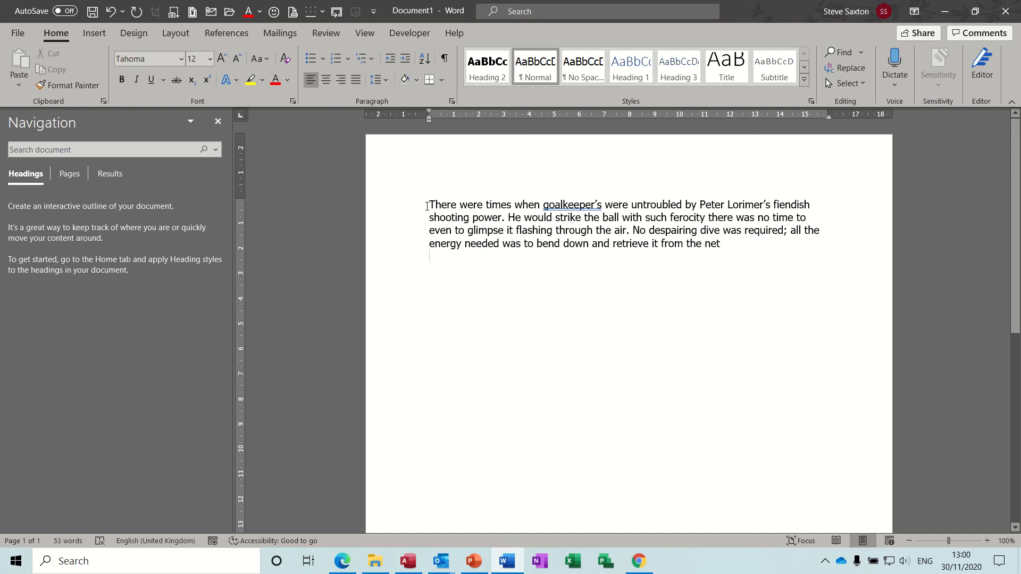
Copy the paragraph's first line and display the Clipboard pane in place of the Navigation pane.
left_click(395, 208)
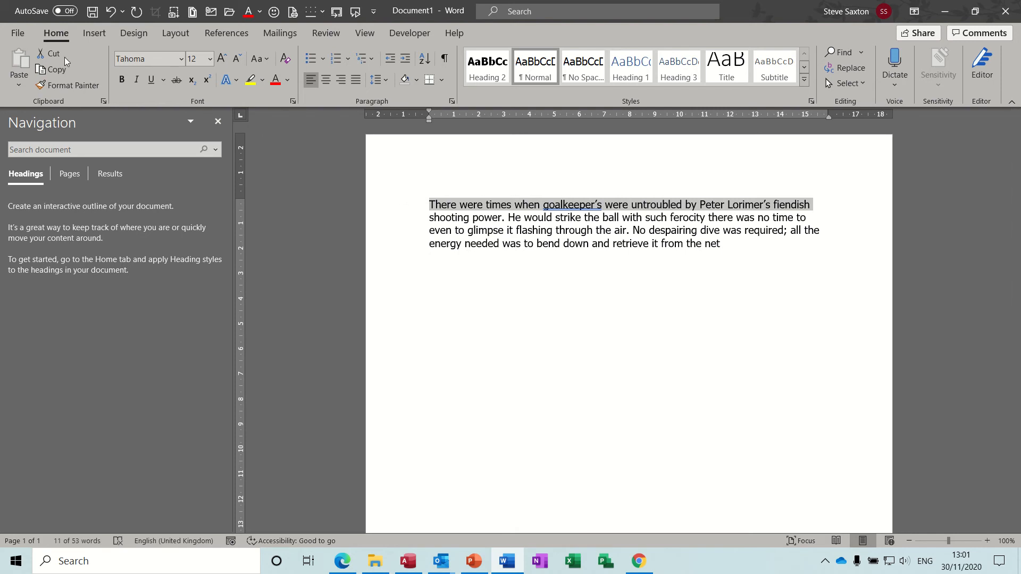
right_click(448, 207)
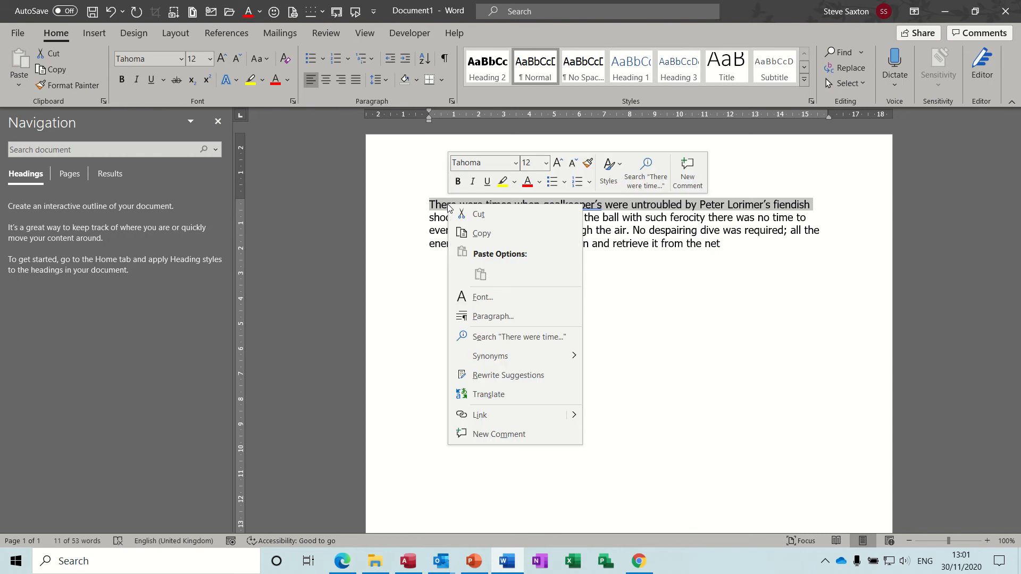
left_click(485, 234)
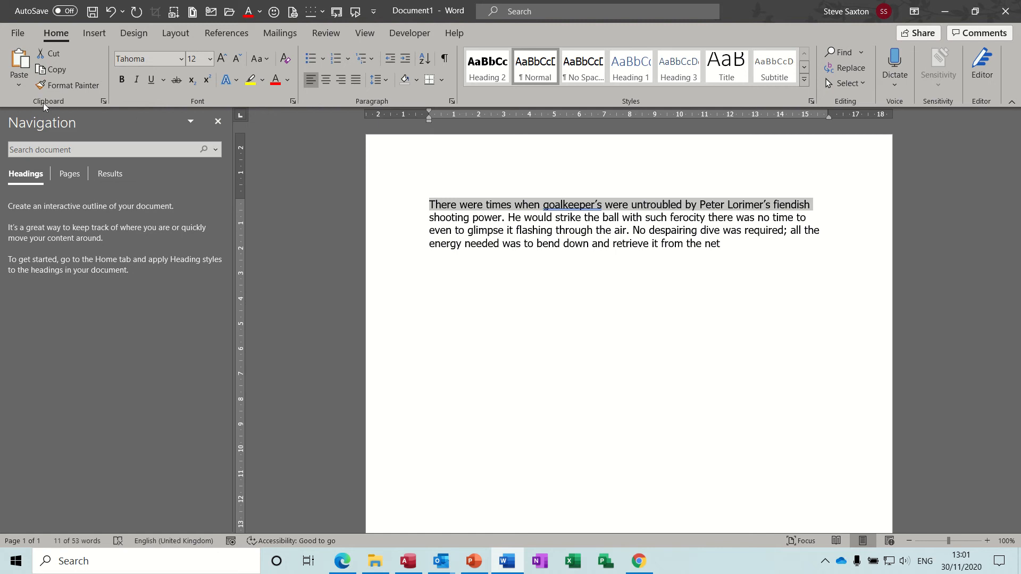
left_click(105, 102)
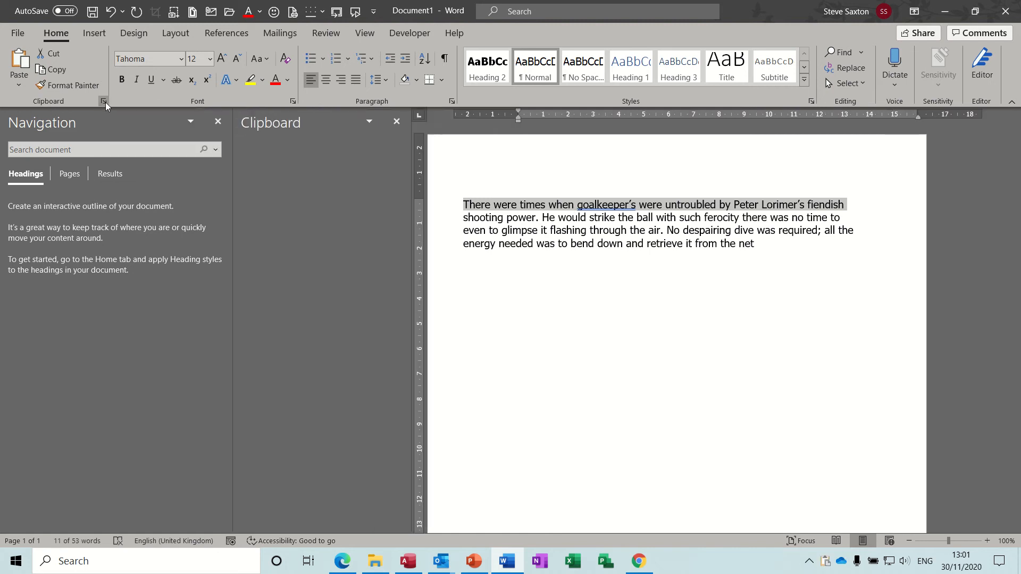
left_click(216, 123)
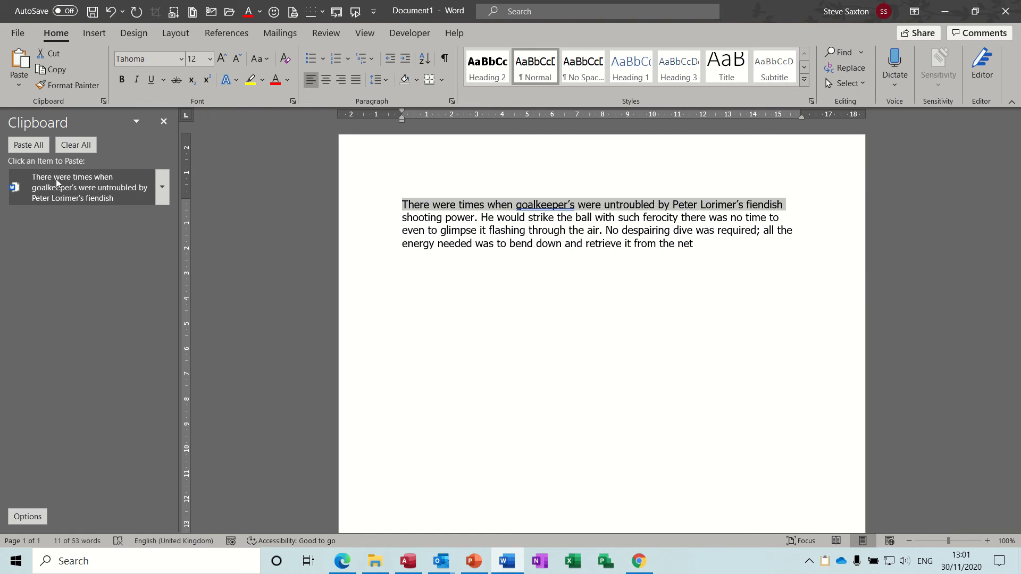
Copy the word "power" and the whole paragraph as separate items to the Office clipboard.
double_click(465, 219)
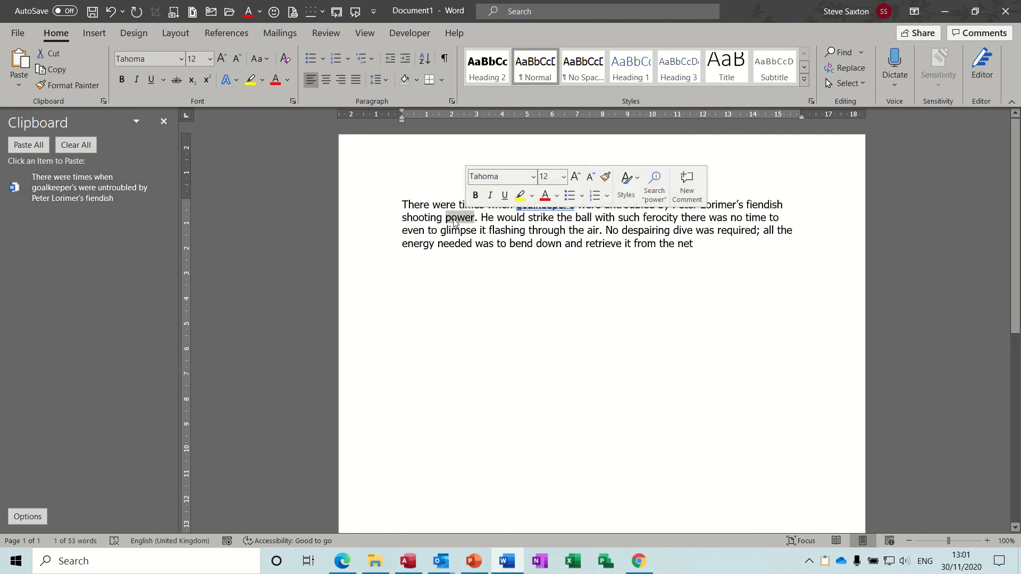
right_click(454, 219)
left_click(486, 248)
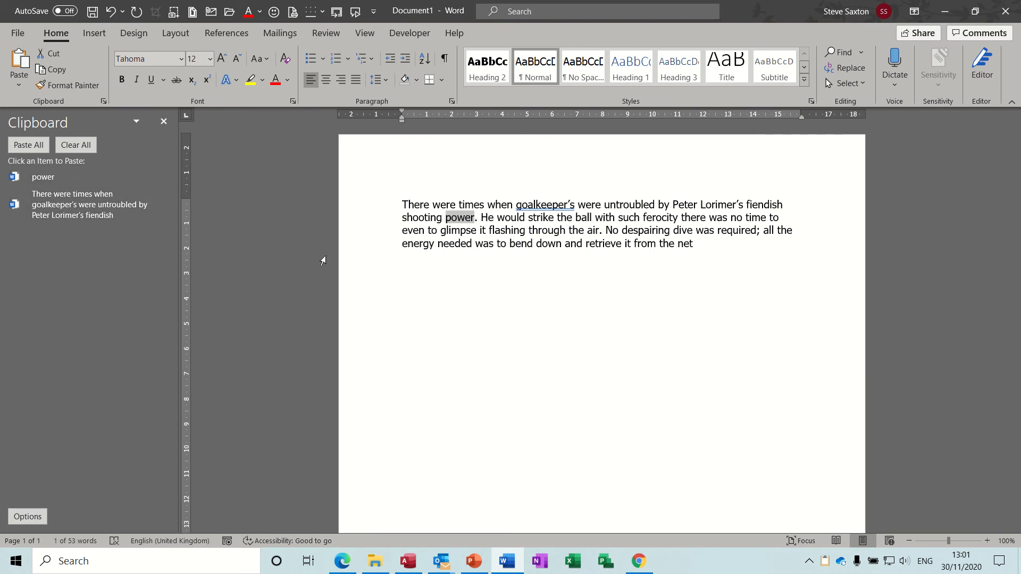
triple_click(372, 234)
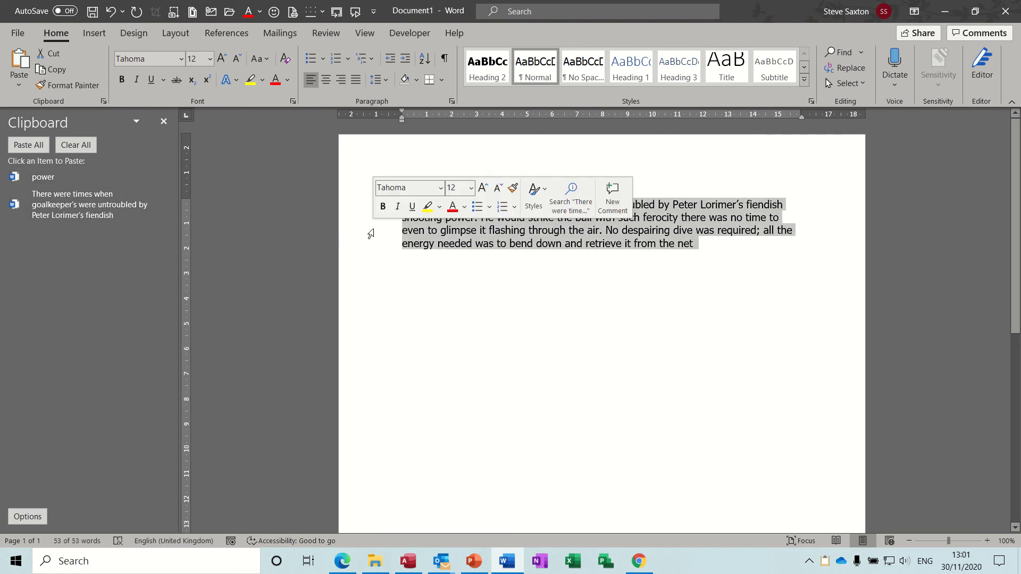
right_click(455, 232)
left_click(479, 258)
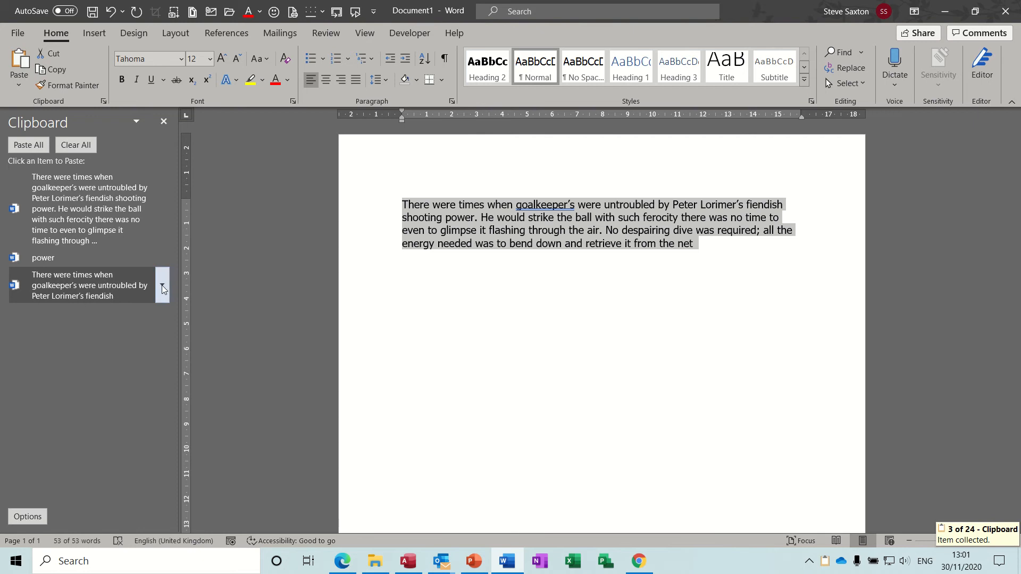
left_click(161, 285)
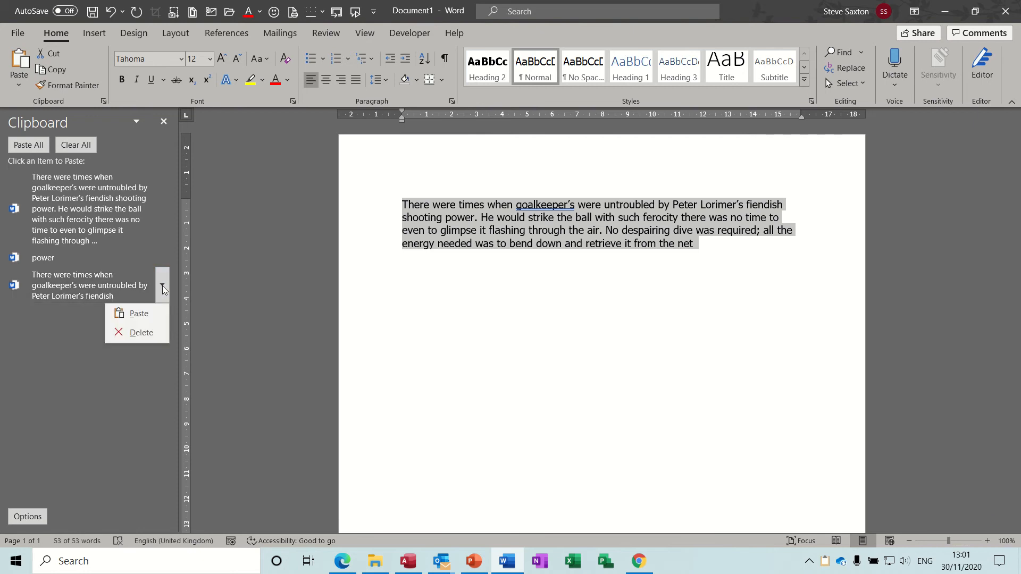
left_click(436, 291)
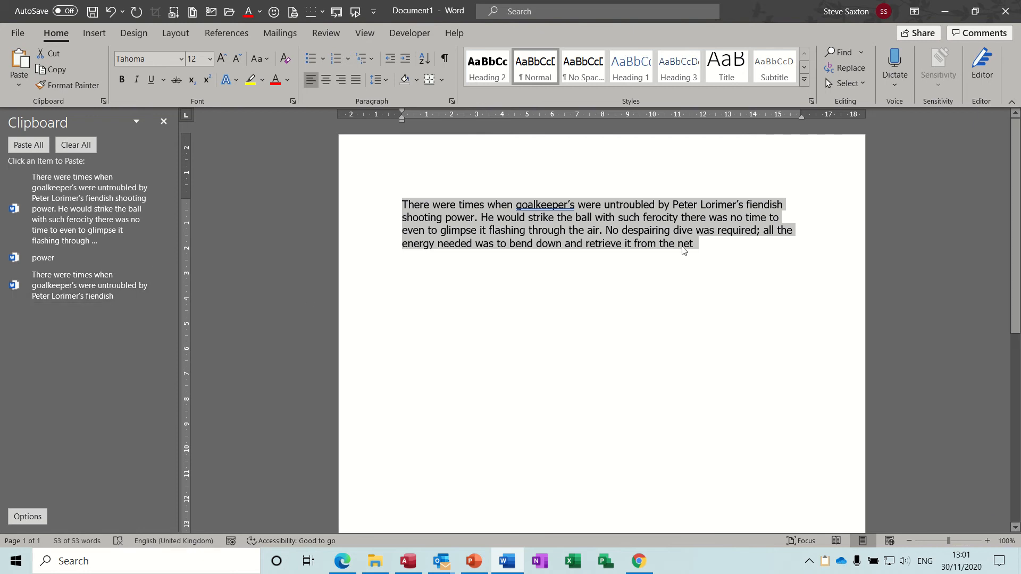
Insert two line breaks after the end of the paragraph.
left_click(715, 250)
key("Return")
key("Return")
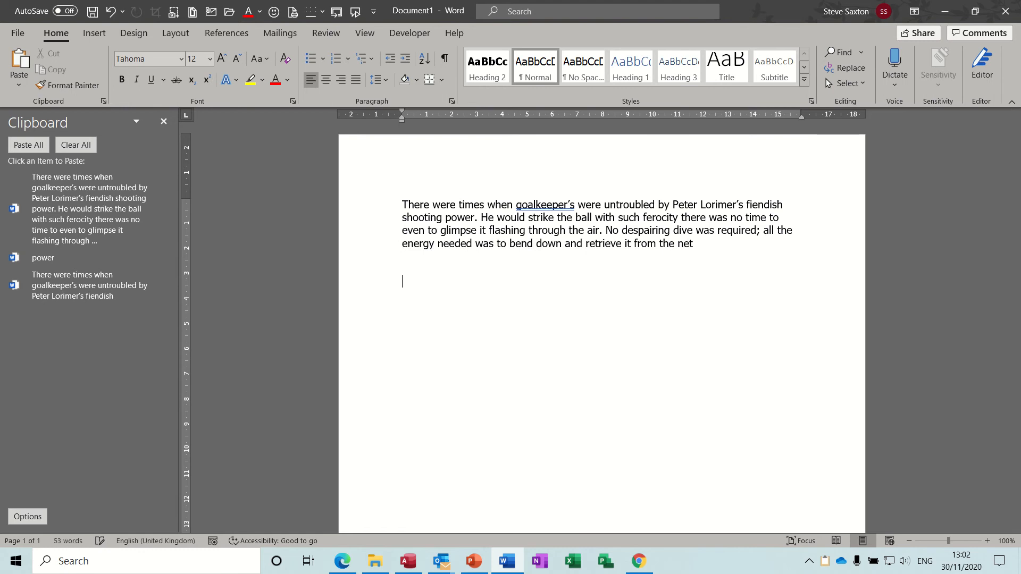
Paste the clipboard items in the order "power", the copied first line, and the whole paragraph at the blank line below the text.
left_click(77, 257)
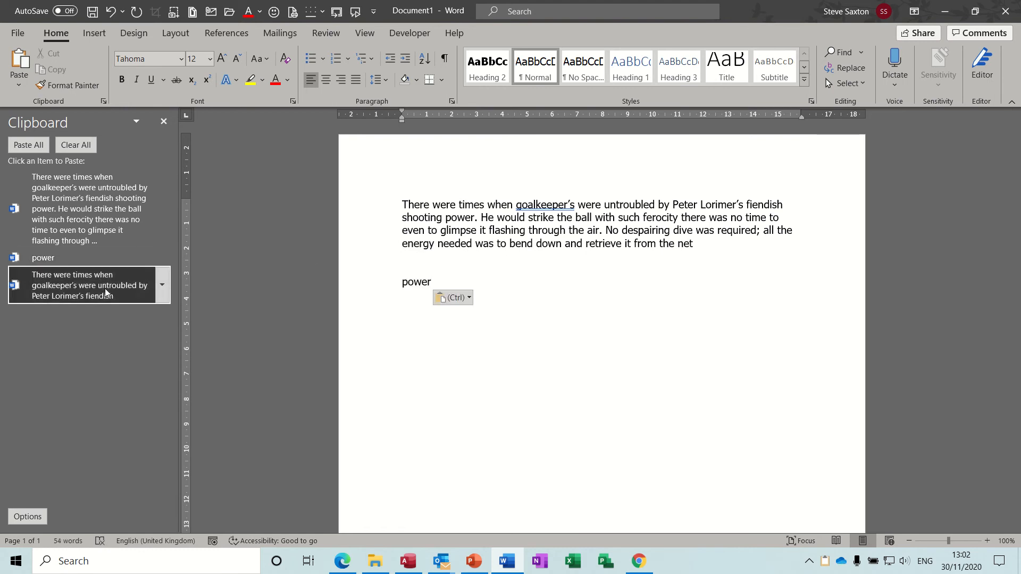
left_click(104, 287)
left_click(105, 228)
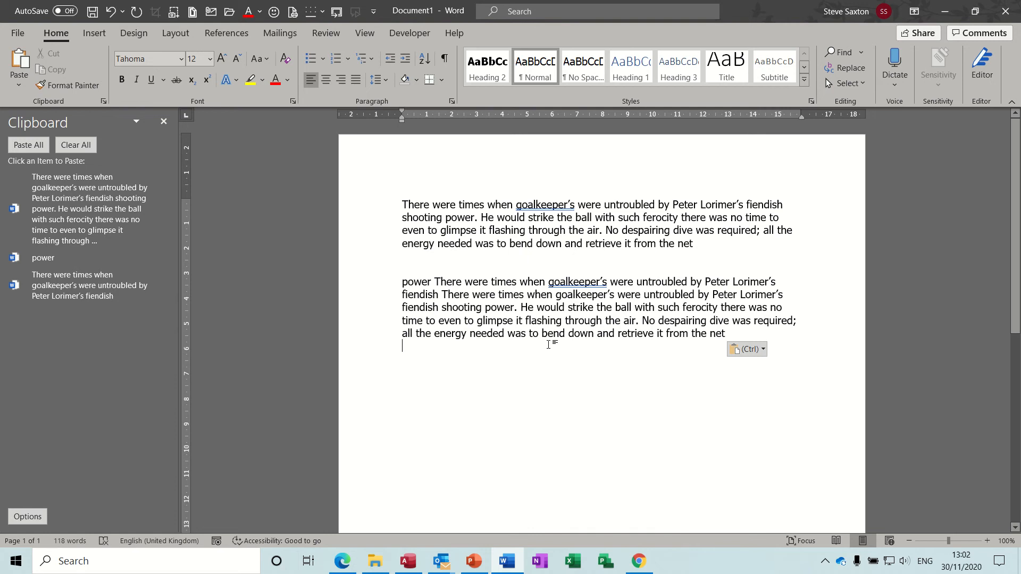
Undo the three pastes made from the clipboard items.
key("ctrl+z")
key("ctrl+z")
key("ctrl+z")
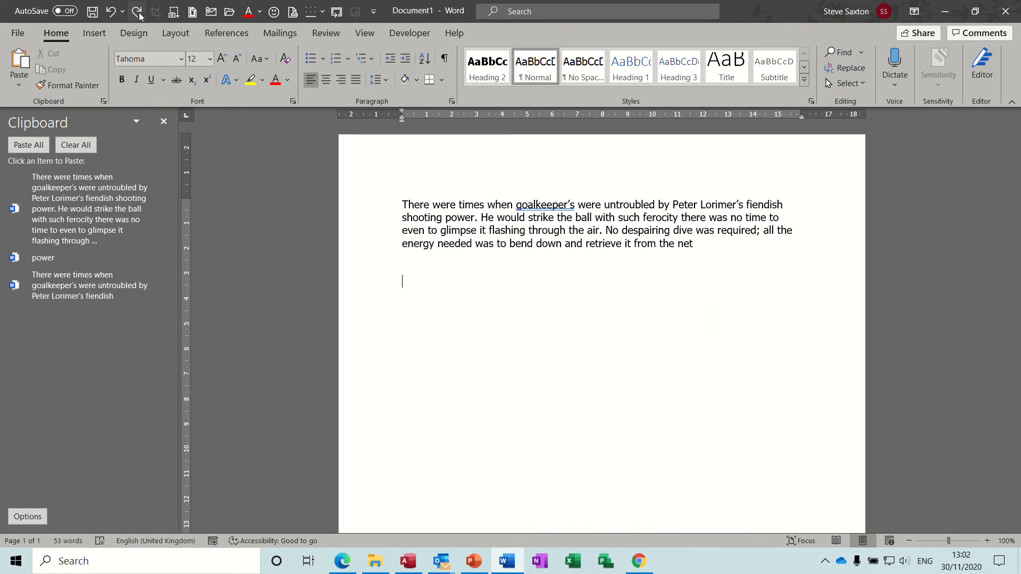
right_click(452, 227)
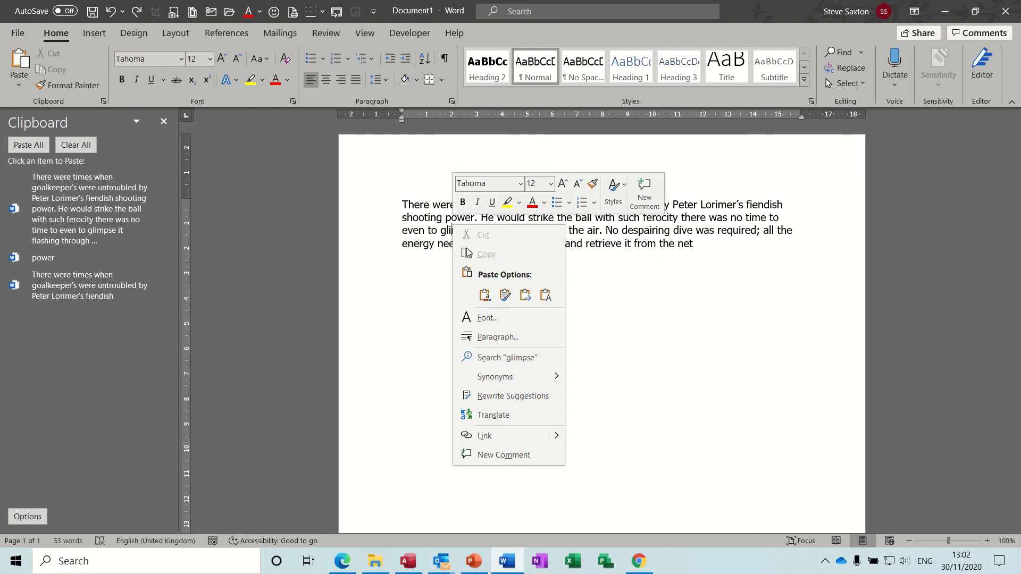
left_click(432, 232)
double_click(432, 232)
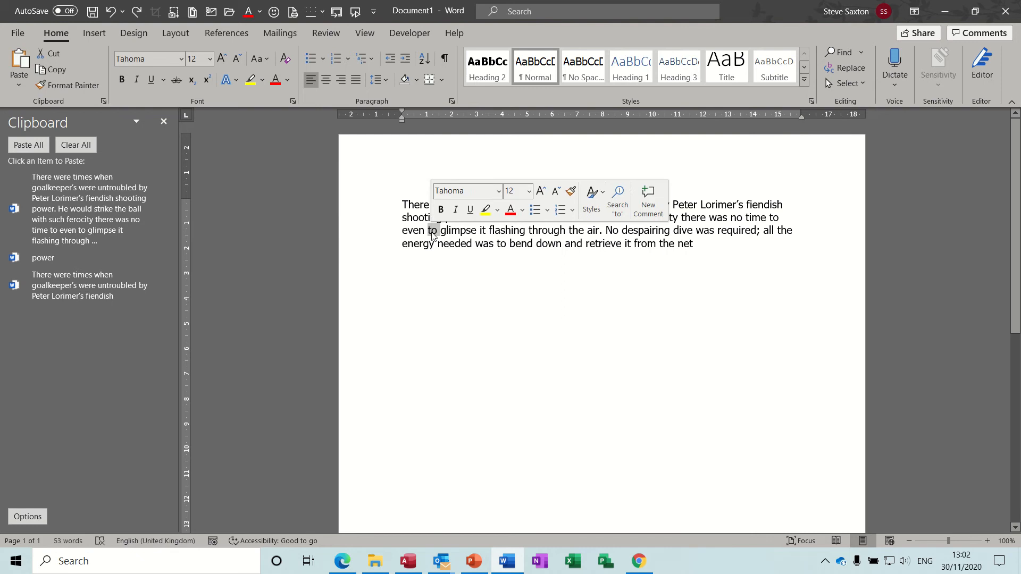
right_click(432, 232)
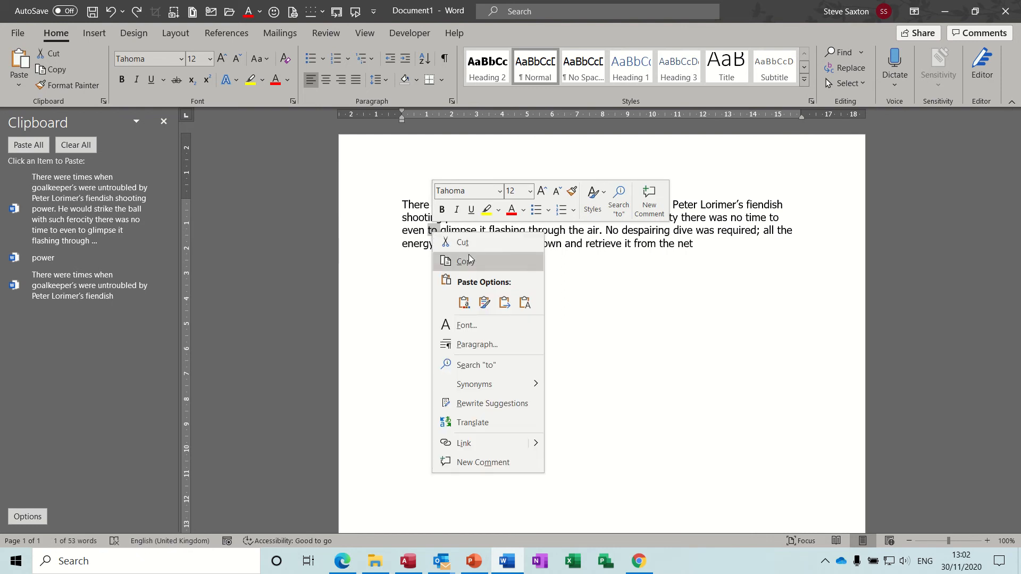
left_click(578, 293)
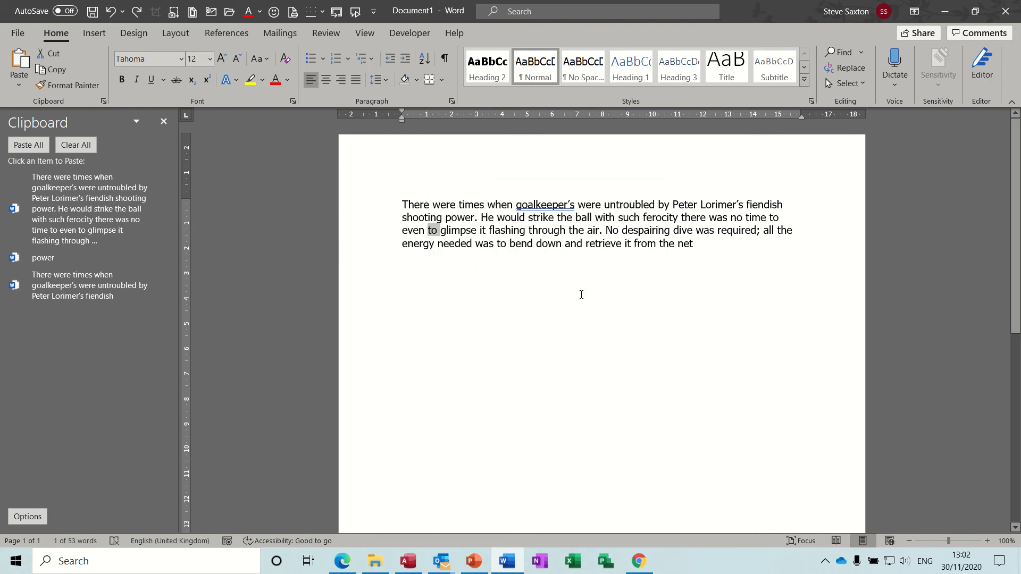
Duplicate the whole paragraph by pasting a copy of it on the last blank line below.
double_click(364, 212)
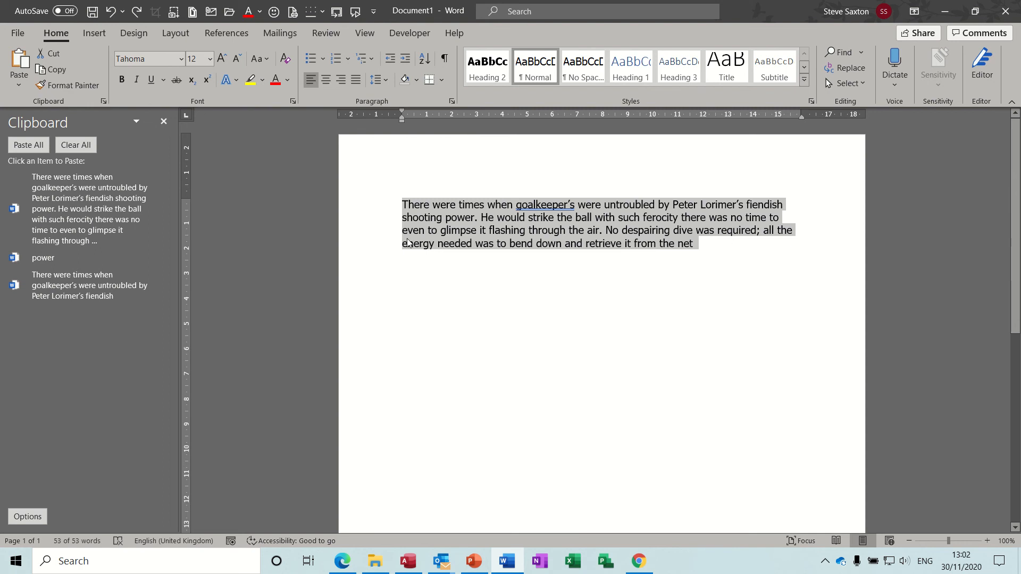
left_click(419, 281)
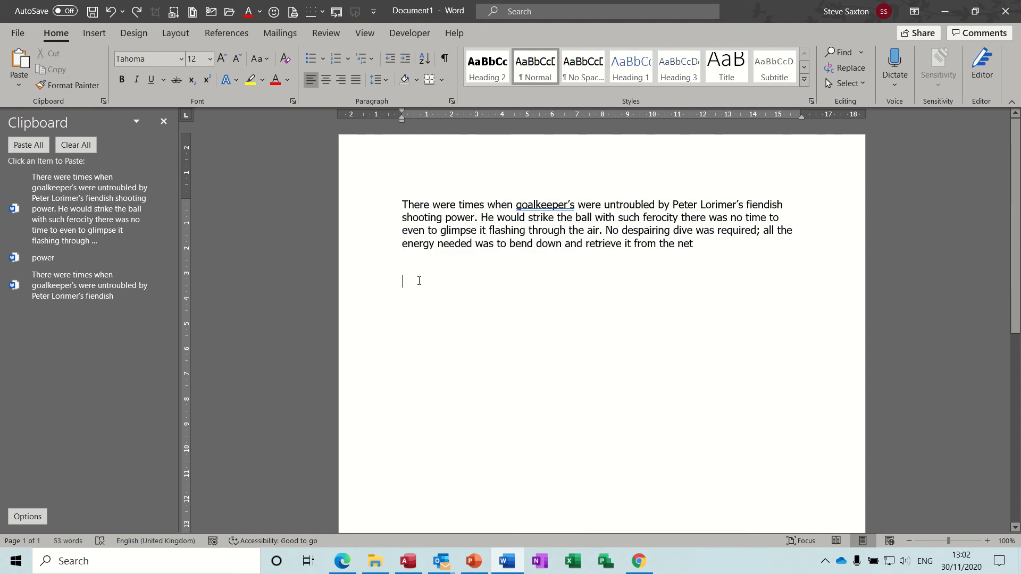
key("ctrl+v")
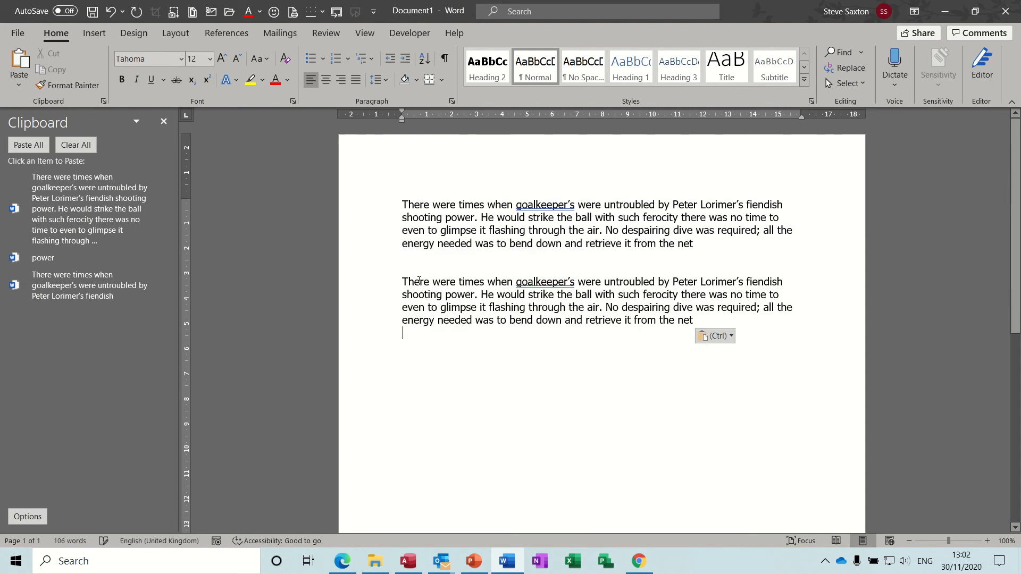
Copy "were times when goalkeeper's" from the second paragraph and paste it on a separate line below that paragraph.
left_click_drag(438, 281, 530, 288)
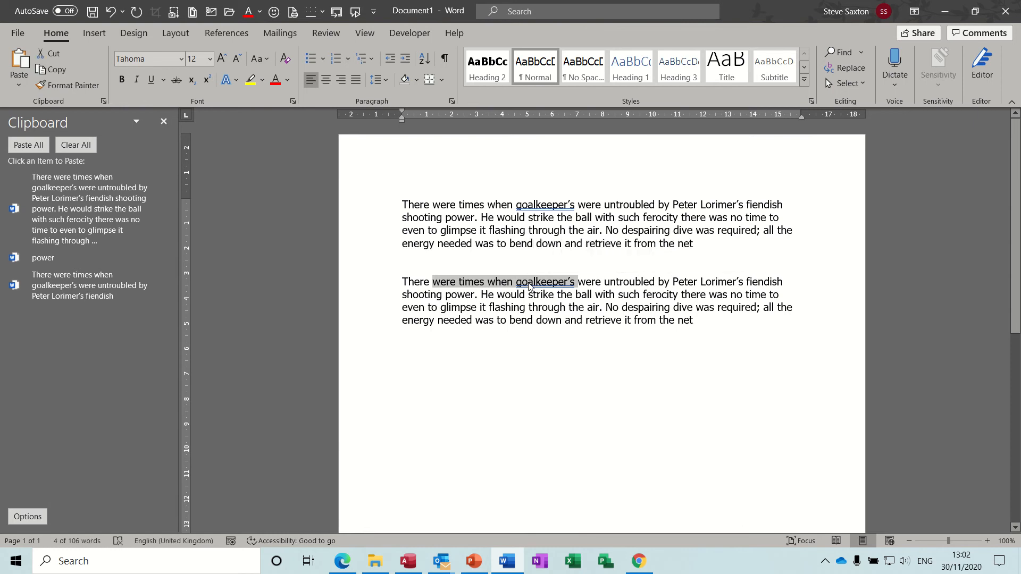
key("ctrl+c")
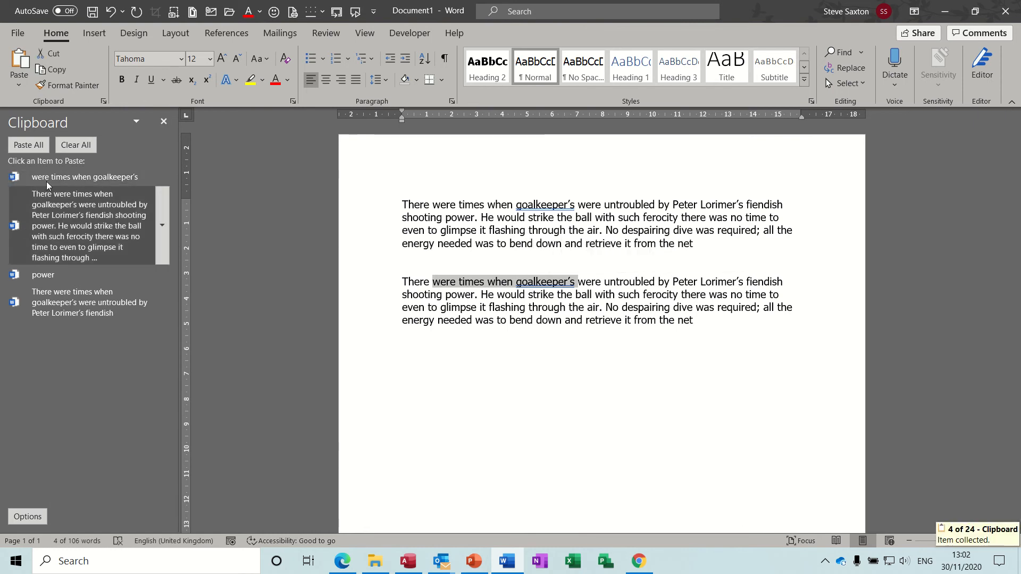
left_click(426, 350)
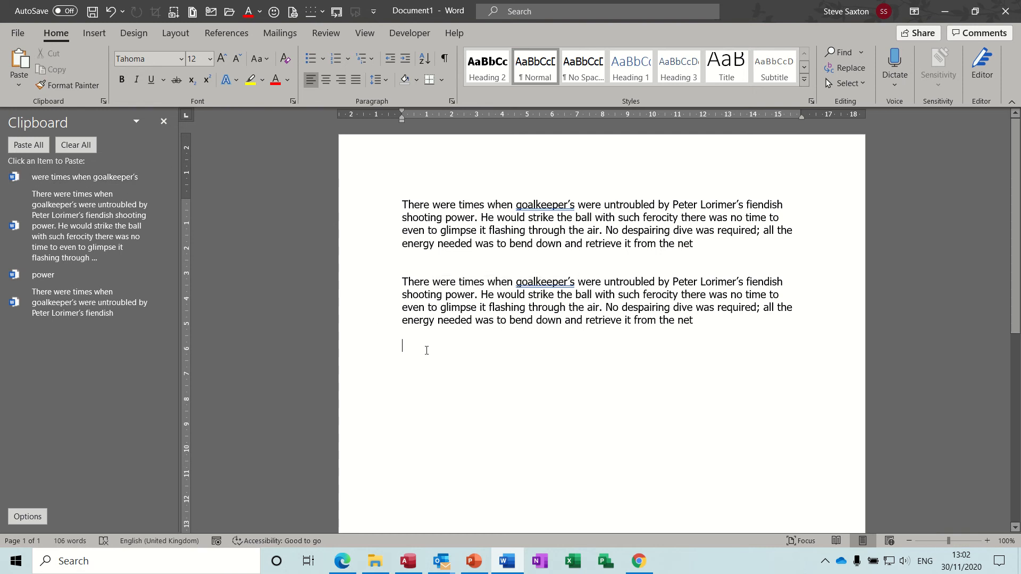
key("ctrl+v")
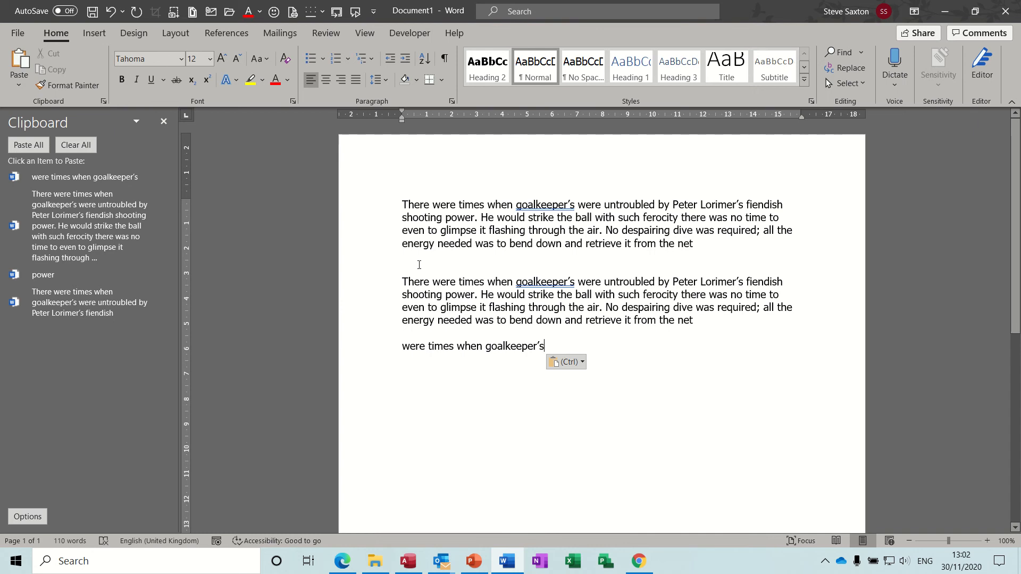
right_click(459, 231)
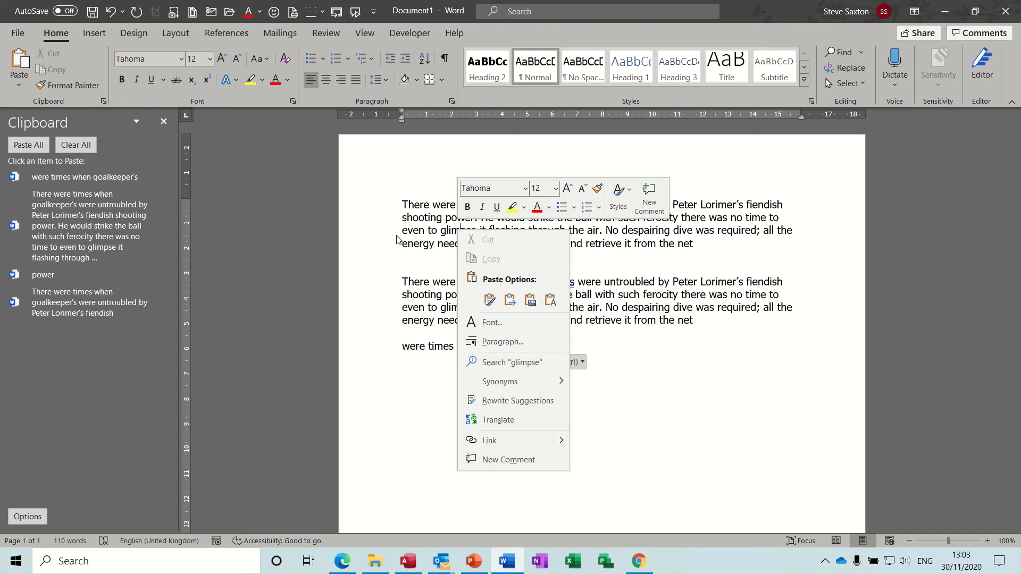
left_click(419, 243)
double_click(419, 243)
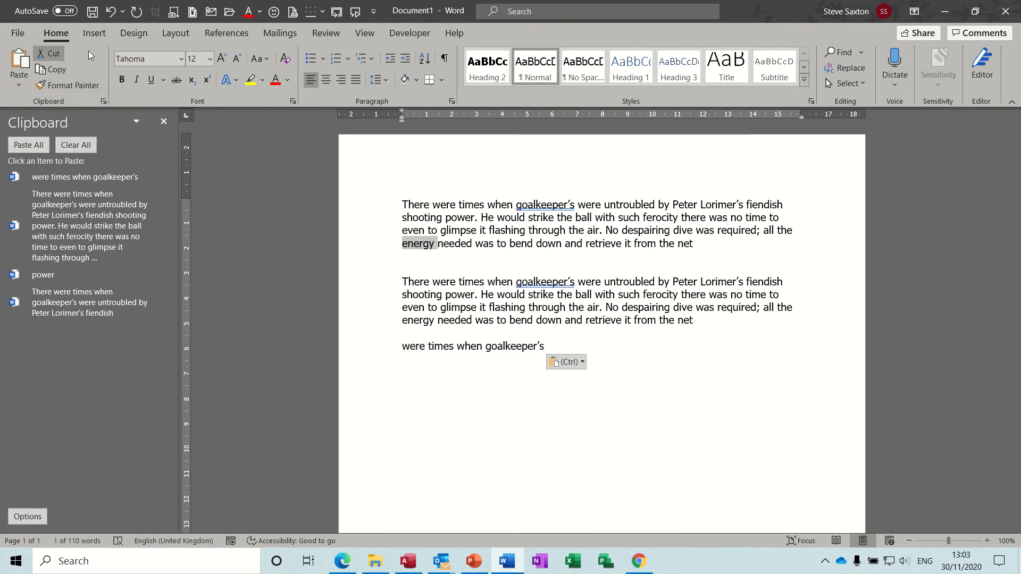
left_click(439, 285)
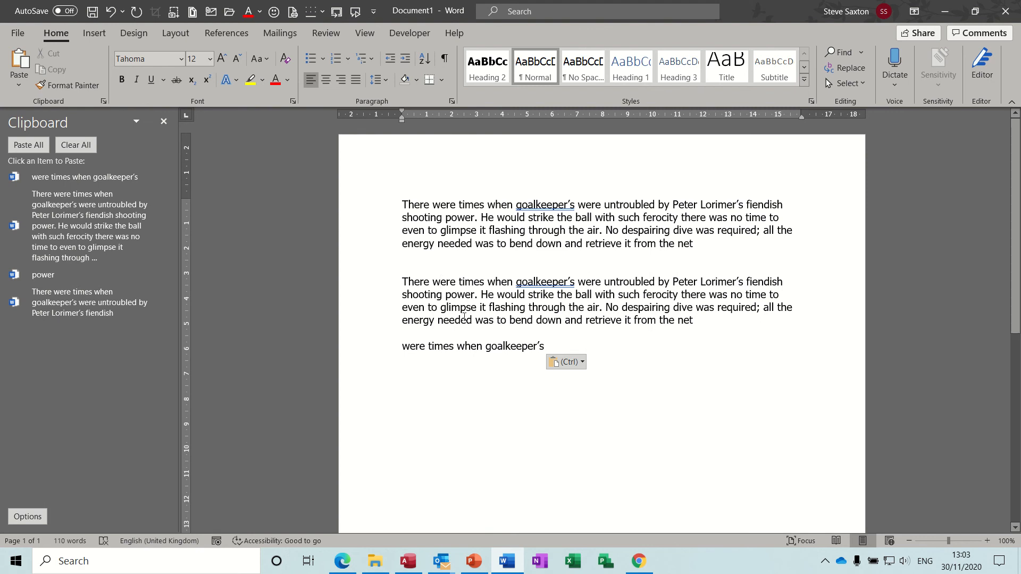
Cut the second paragraph's line beginning "shooting power" and paste it on its own line below "were times when goalkeeper's".
left_click(384, 298)
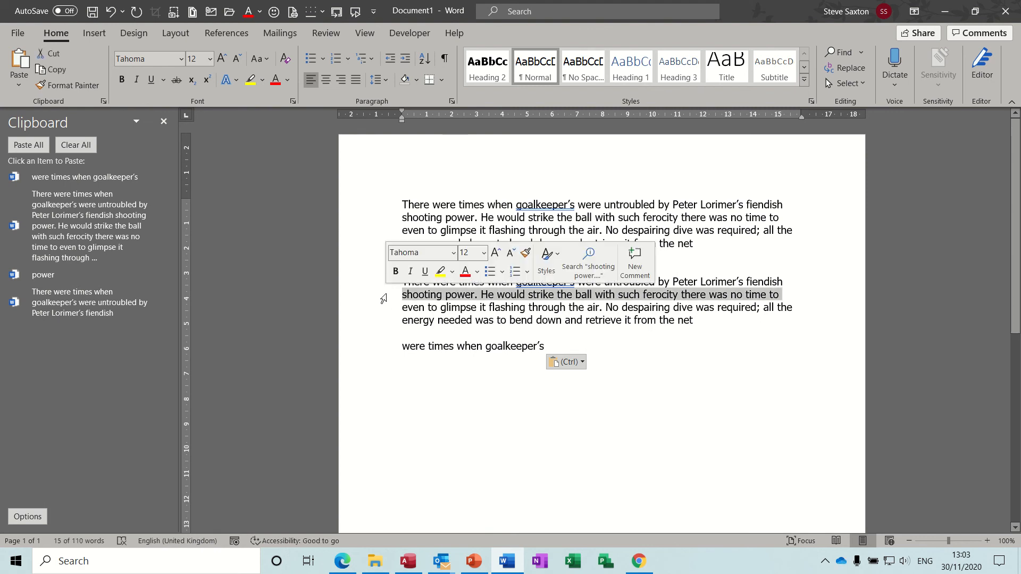
key("ctrl+x")
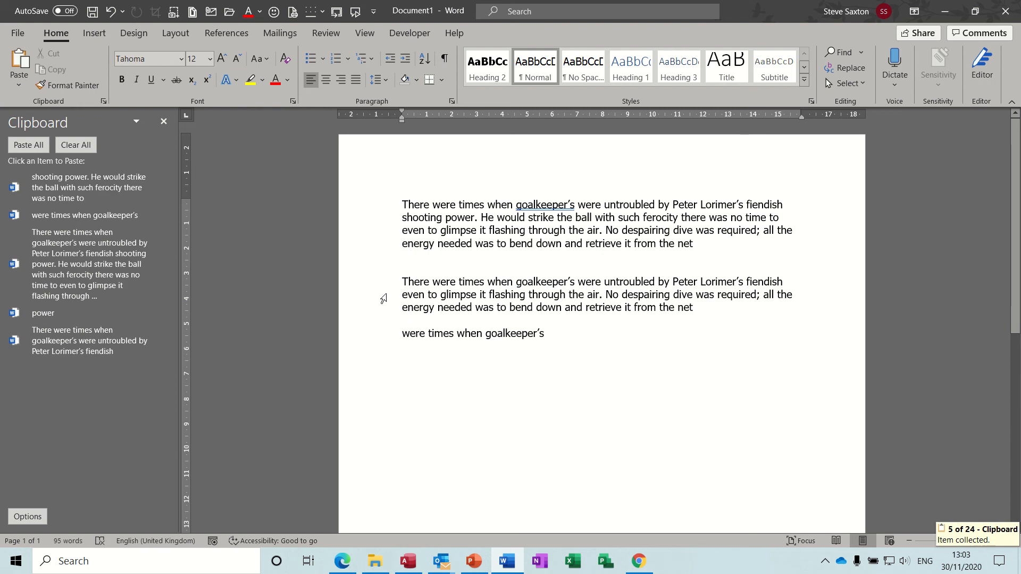
left_click(415, 358)
key("ctrl+z")
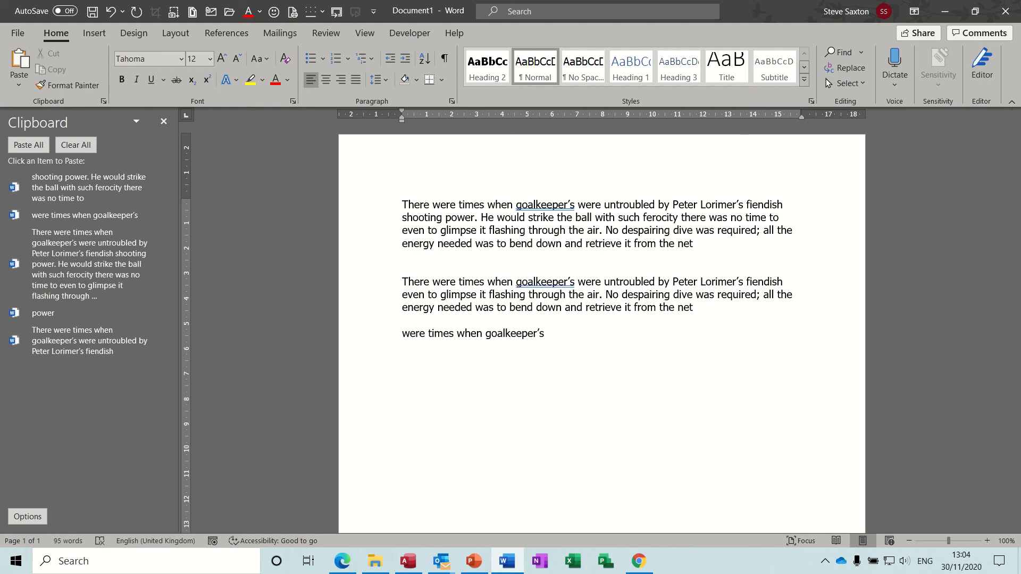
key("ctrl+v")
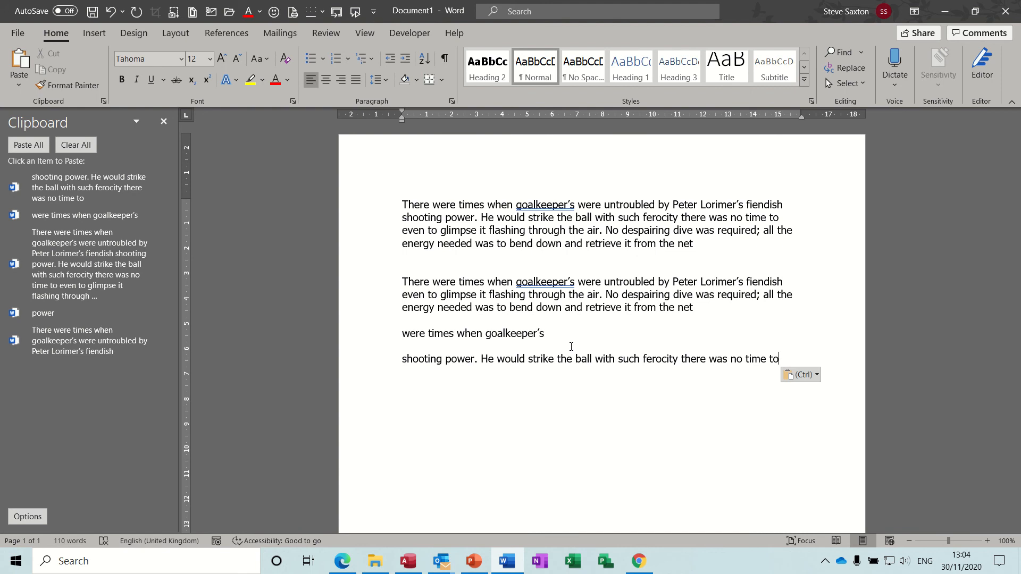
Paste the "shooting power" line two more times, each on a new line below the previous one.
key("Return")
key("ctrl+v")
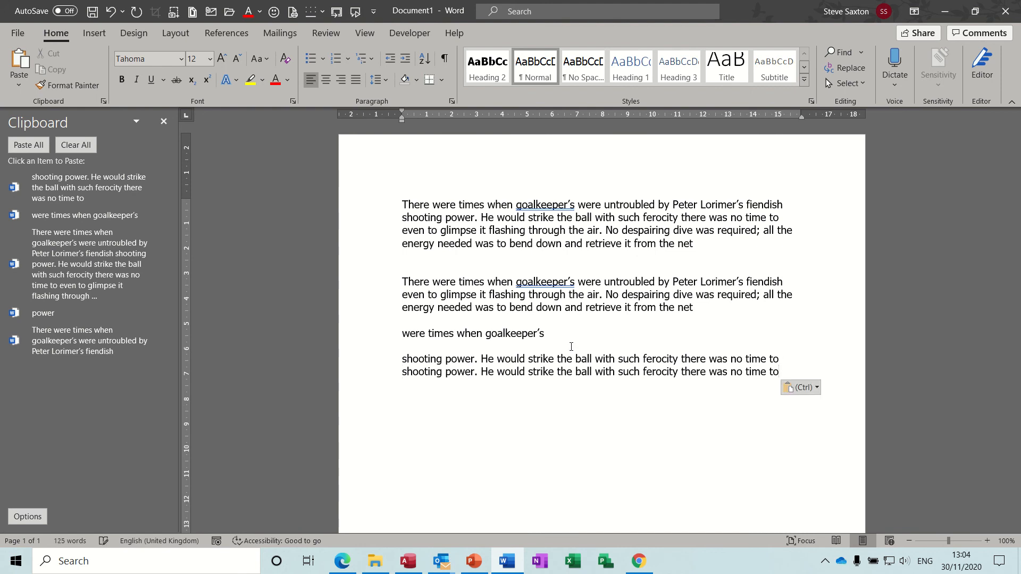
key("Return")
key("ctrl+v")
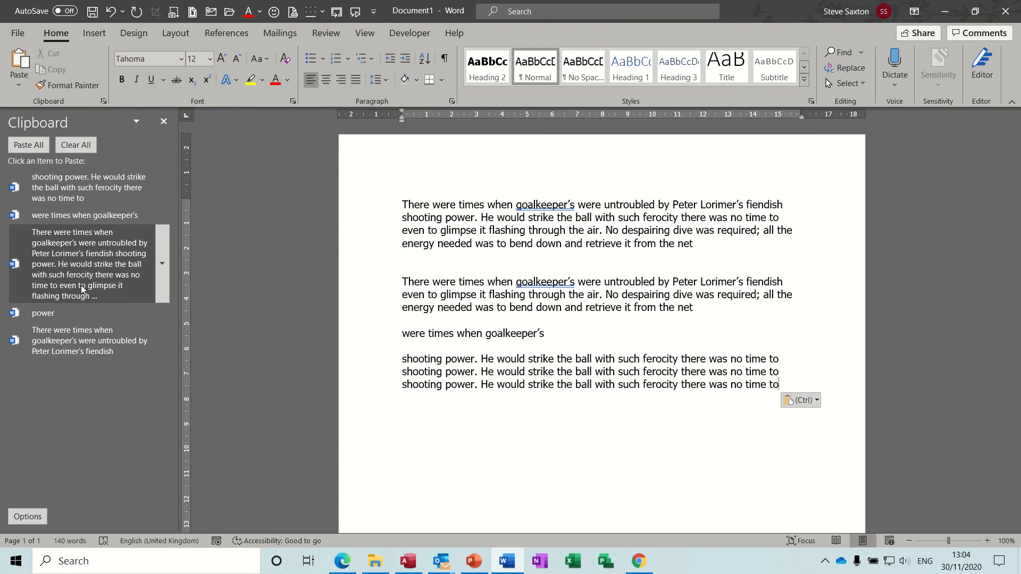
From the Office clipboard, paste the "There were times...fiendish" line, "power", the full paragraph and "were times when goalkeeper's" at the document's end.
left_click(90, 334)
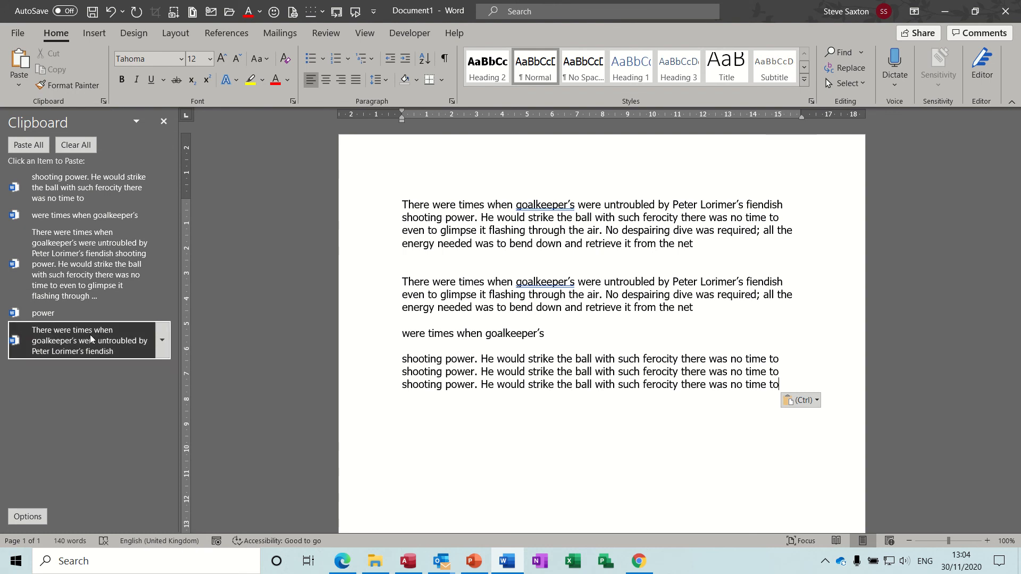
left_click(76, 312)
left_click(80, 264)
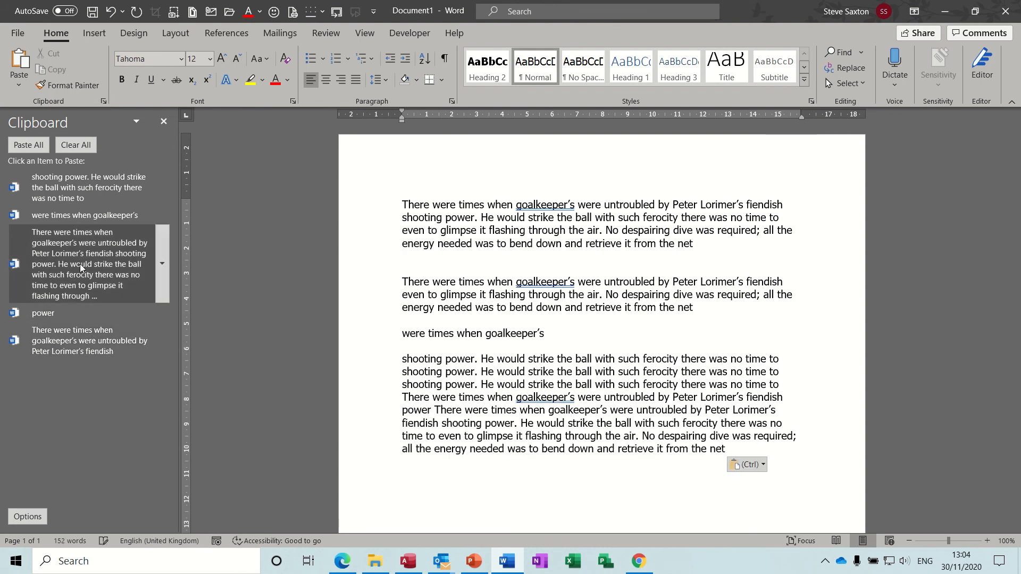
left_click(78, 217)
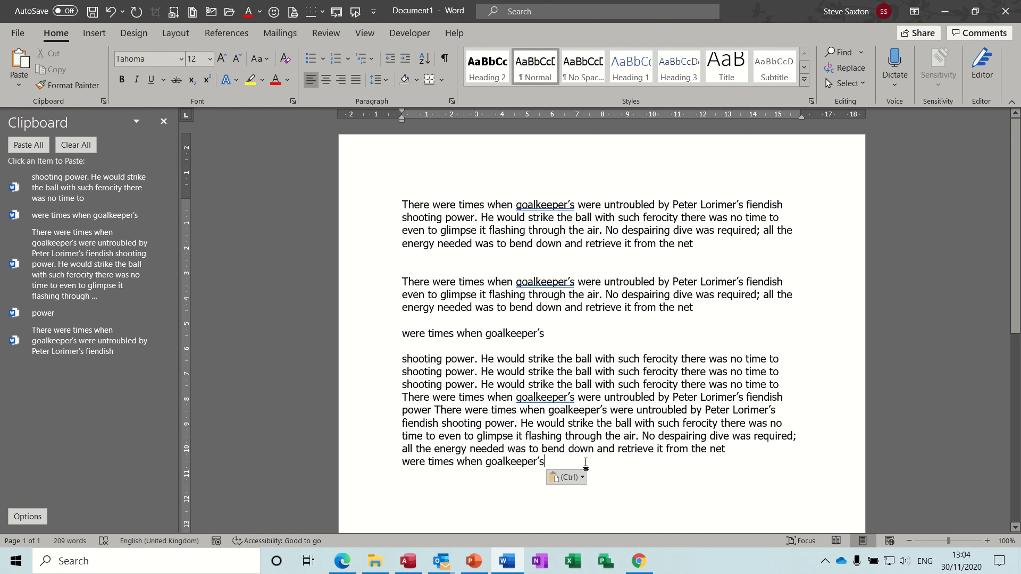
Add two new lines below the last "were times when goalkeeper's" line.
key("Return")
key("Return")
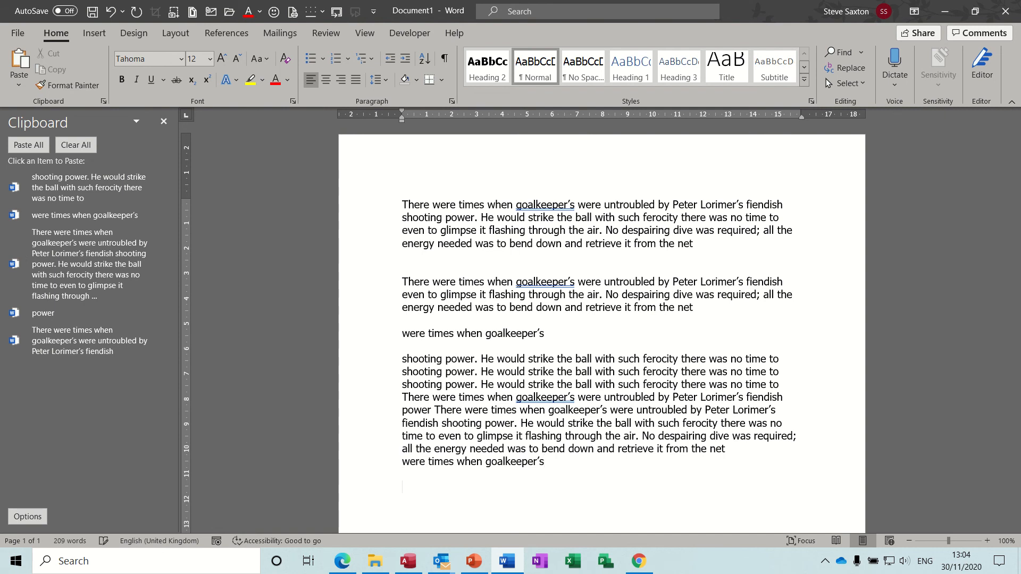
scroll(601, 319, "down", 2)
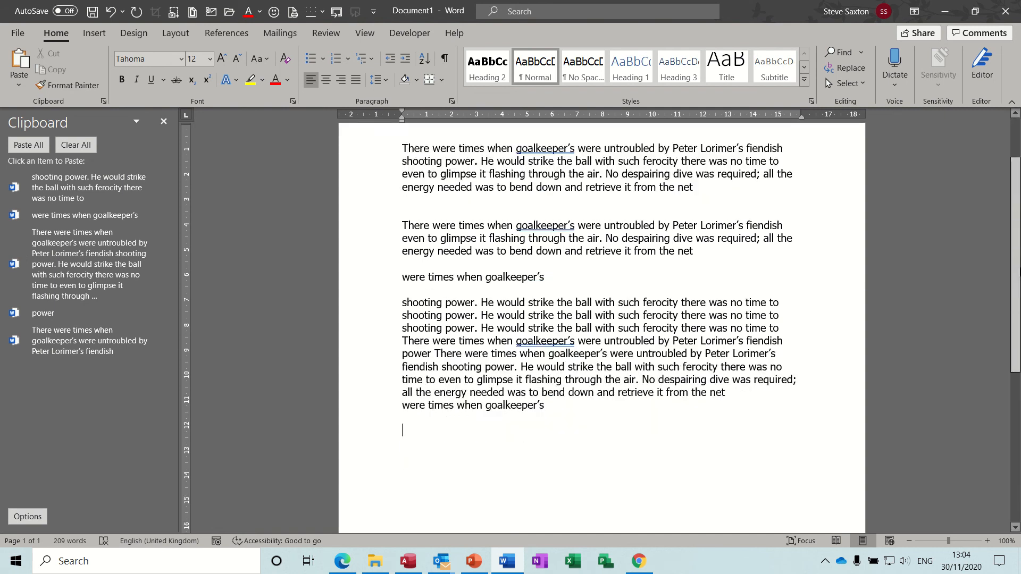
scroll(552, 324, "down", 4)
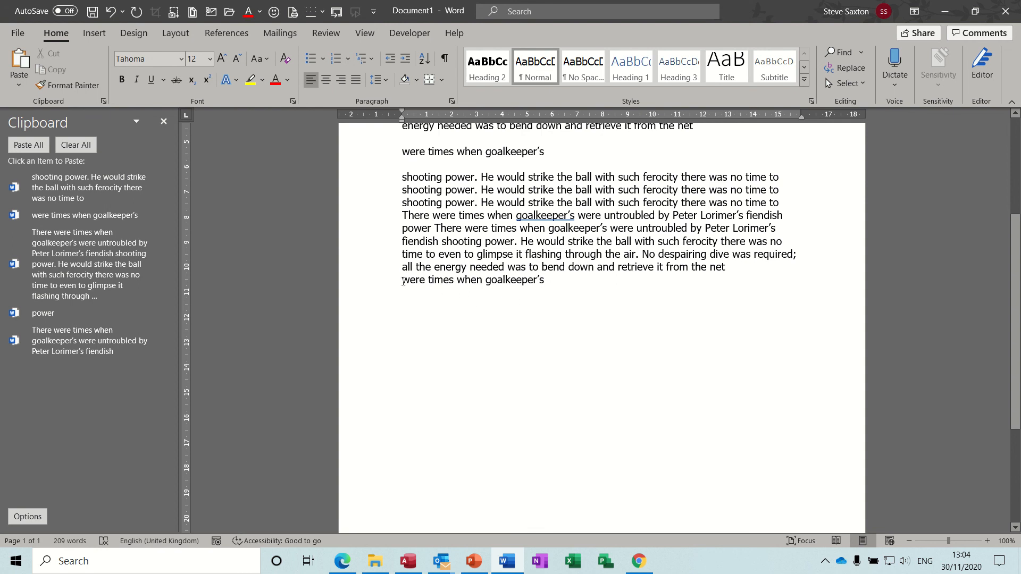
Using drag-and-drop copying, place three copies of "goalkeeper's" from the last text line side by side on the empty line below.
left_click_drag(403, 278, 509, 278)
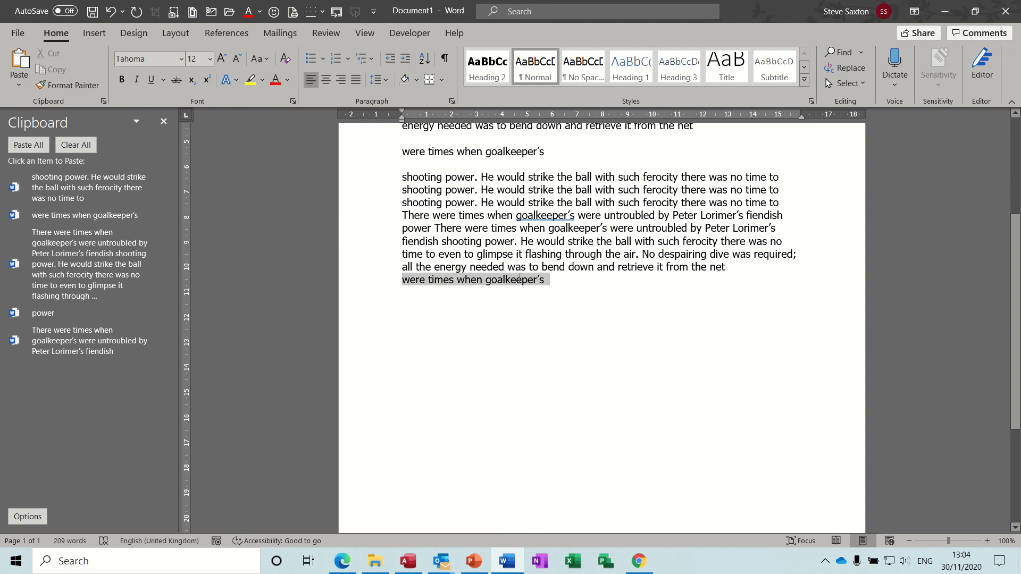
left_click(531, 301)
left_click(512, 282)
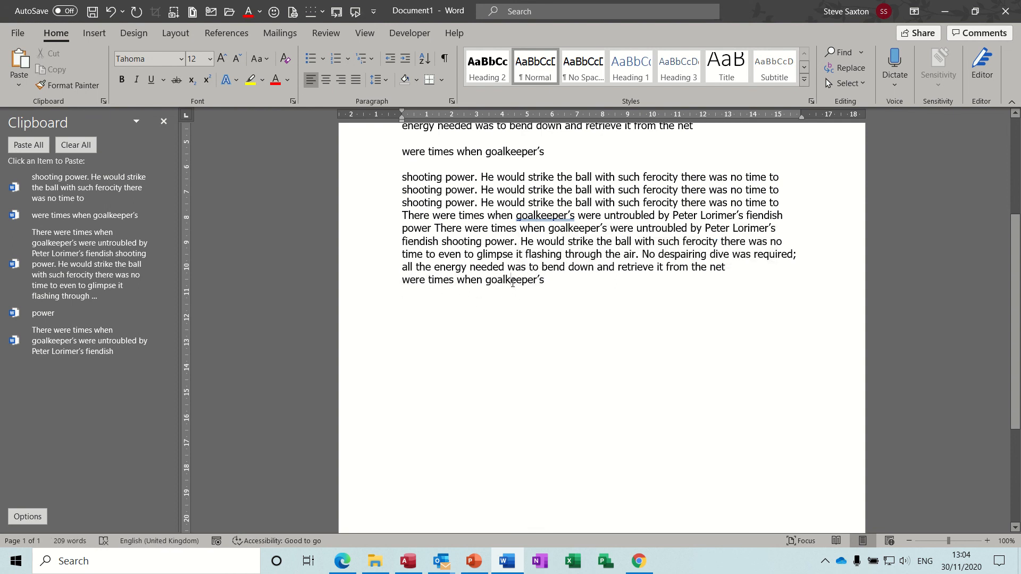
double_click(512, 283)
left_click_drag(509, 283, 480, 314)
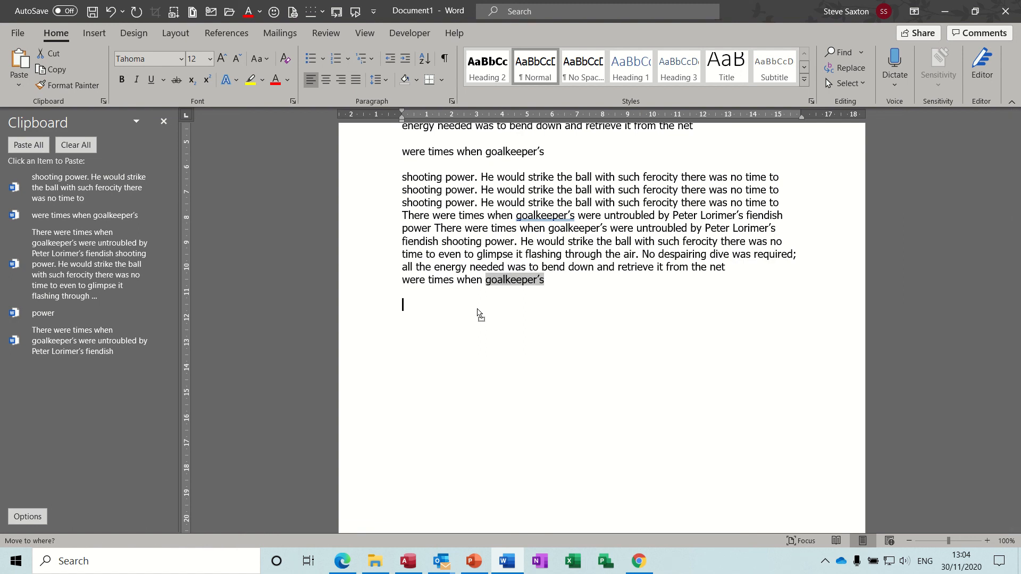
left_click_drag(478, 310, 477, 311)
key("ctrl")
left_click_drag(476, 310, 439, 333)
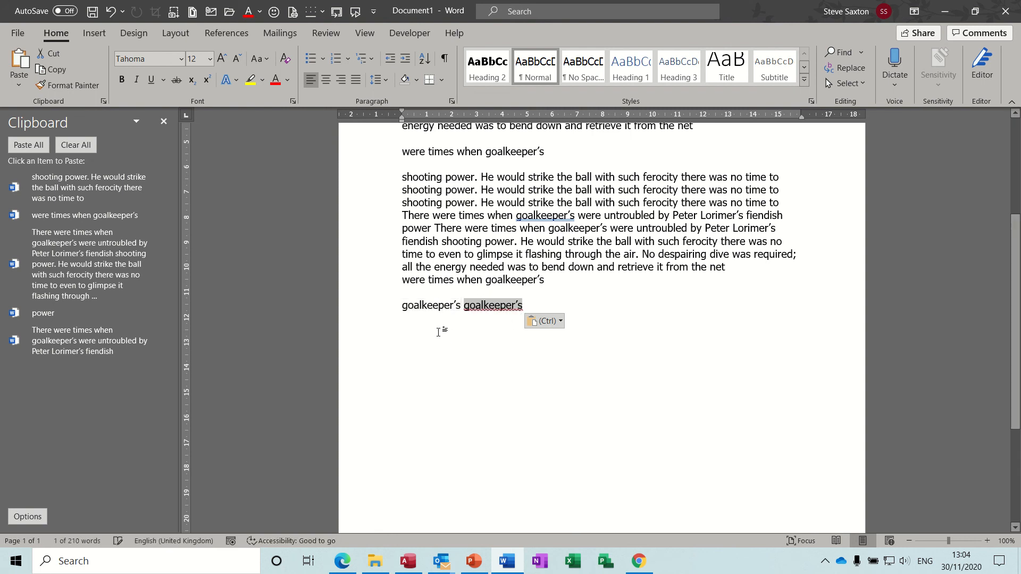
left_click_drag(492, 308, 538, 307)
left_click(596, 306)
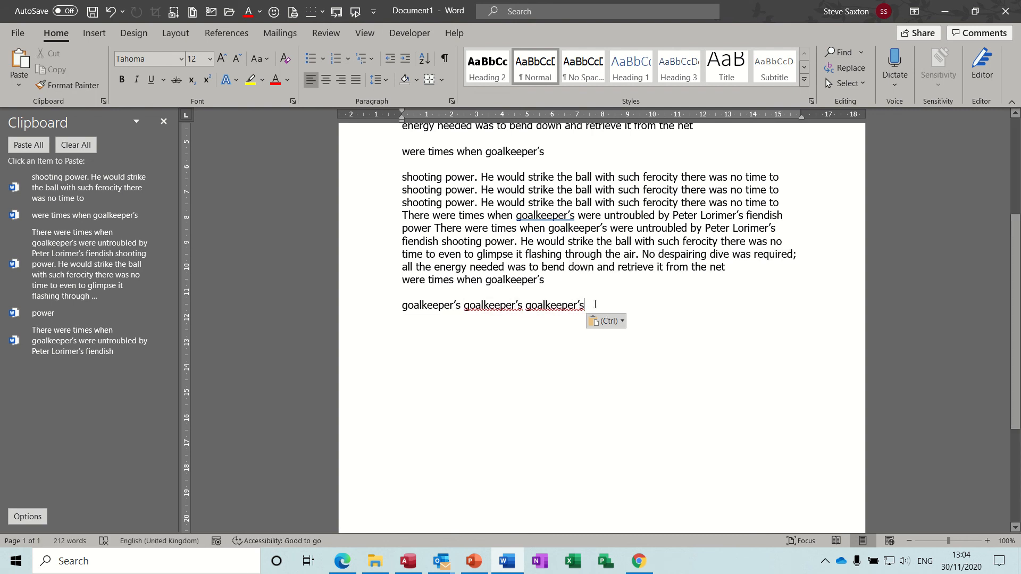
Insert seven new lines after the row of three "goalkeeper's" words.
key("Return")
key("Return")
key("Return")
key("Return")
key("Return")
key("Return")
key("Return")
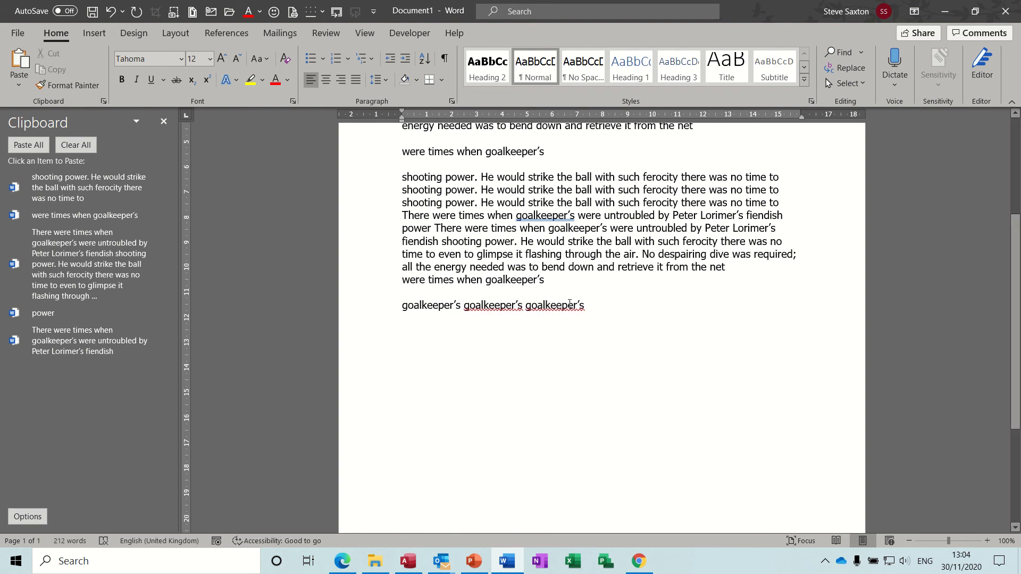
Copy the third "goalkeeper's" by drag-and-drop onto the first, second and fourth lines below, keeping the original in place.
left_click(557, 307)
double_click(557, 307)
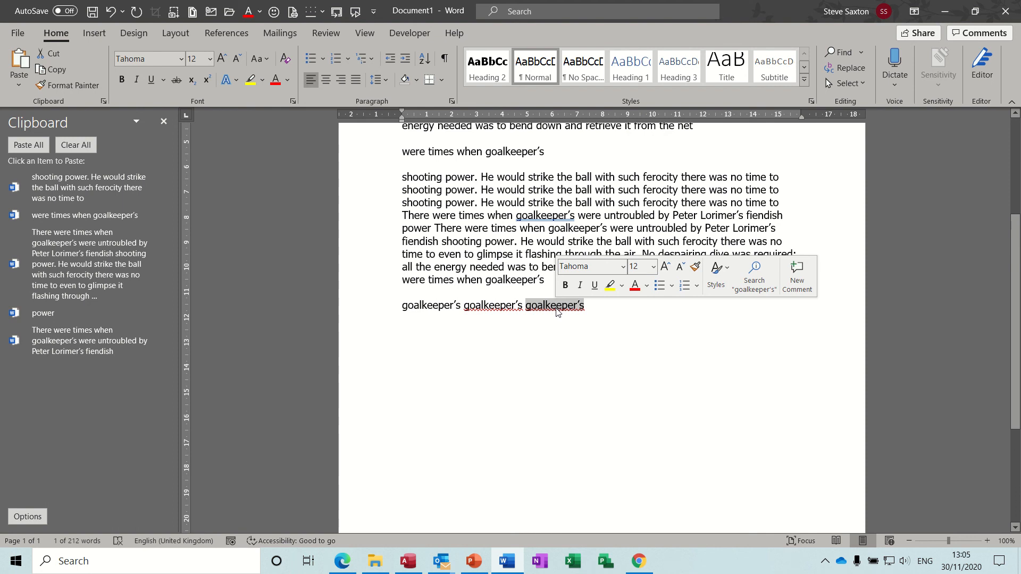
left_click_drag(557, 311, 492, 319)
key("ctrl")
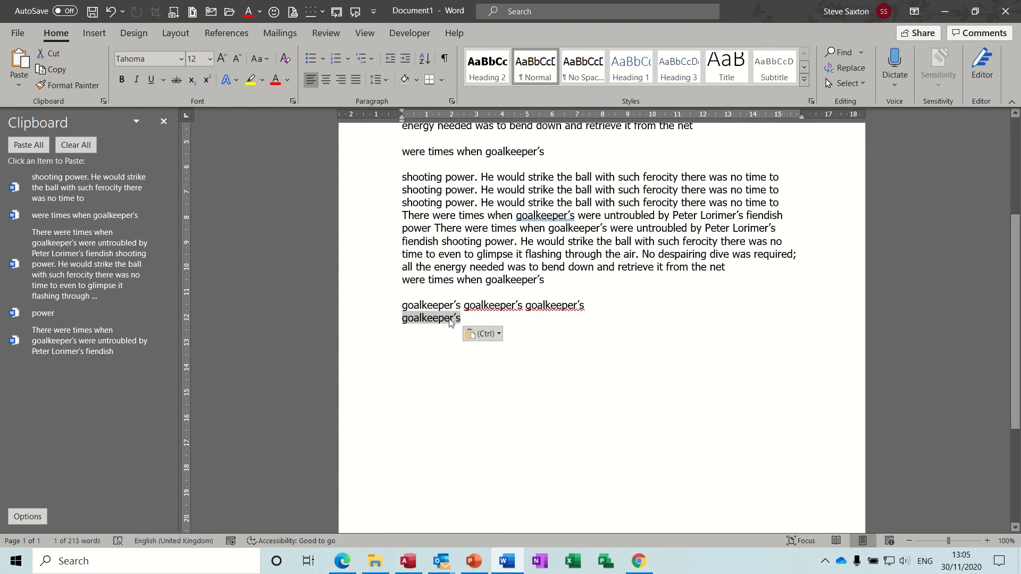
left_click_drag(441, 340, 440, 356)
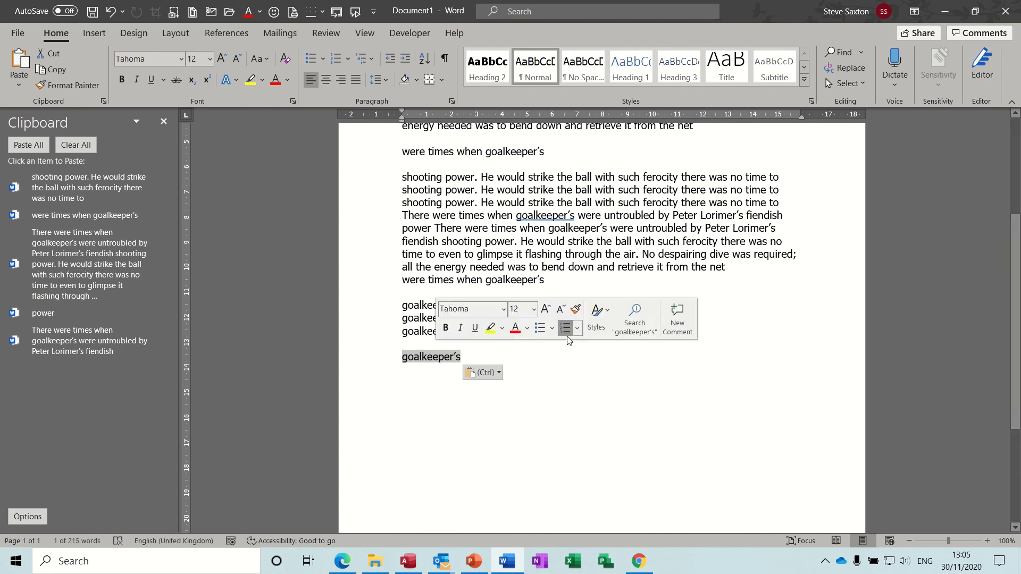
left_click(587, 363)
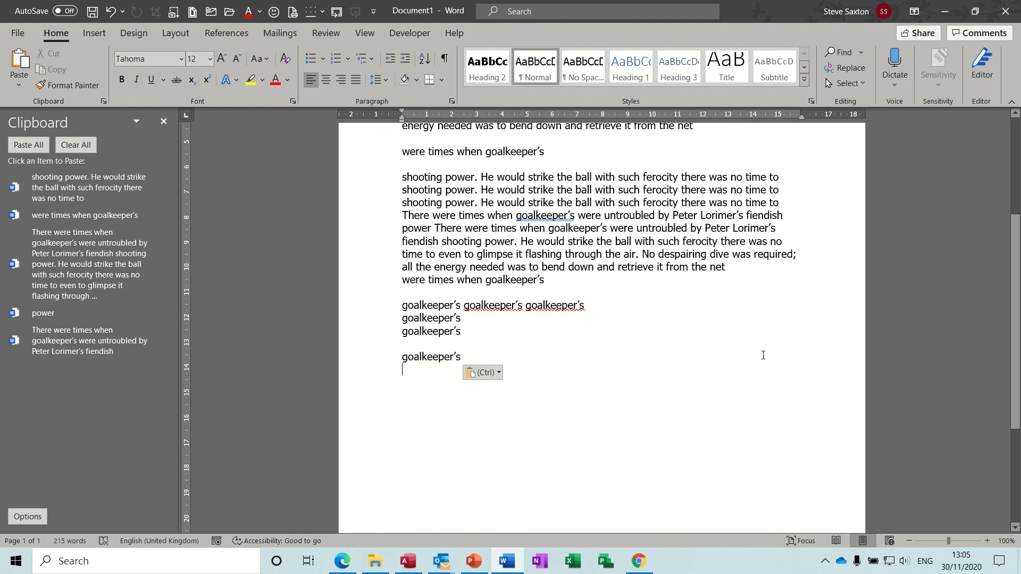
Cut the entire document text to the clipboard and paste it back.
scroll(688, 315, "up", 5)
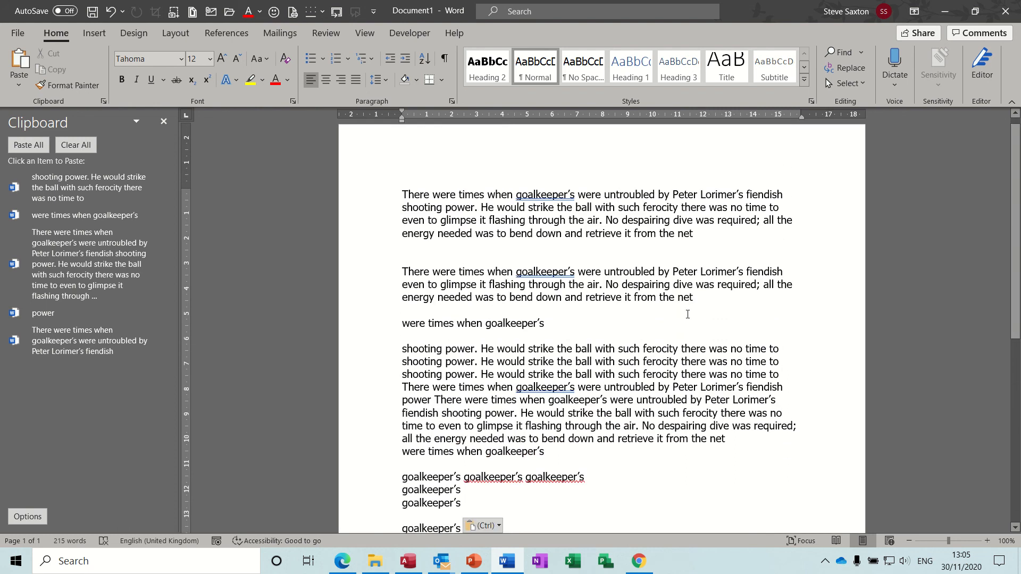
key("ctrl+a")
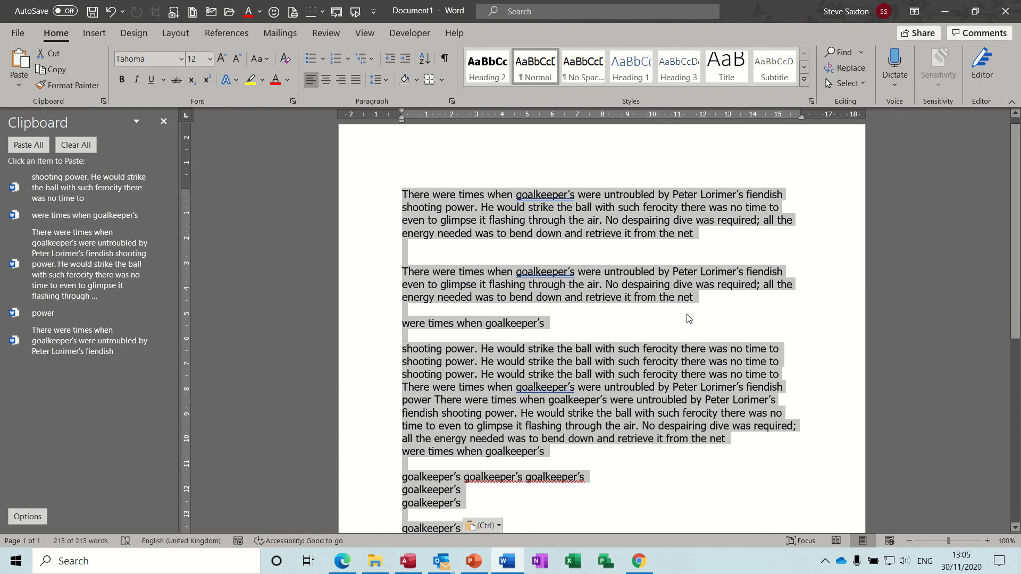
key("ctrl+x")
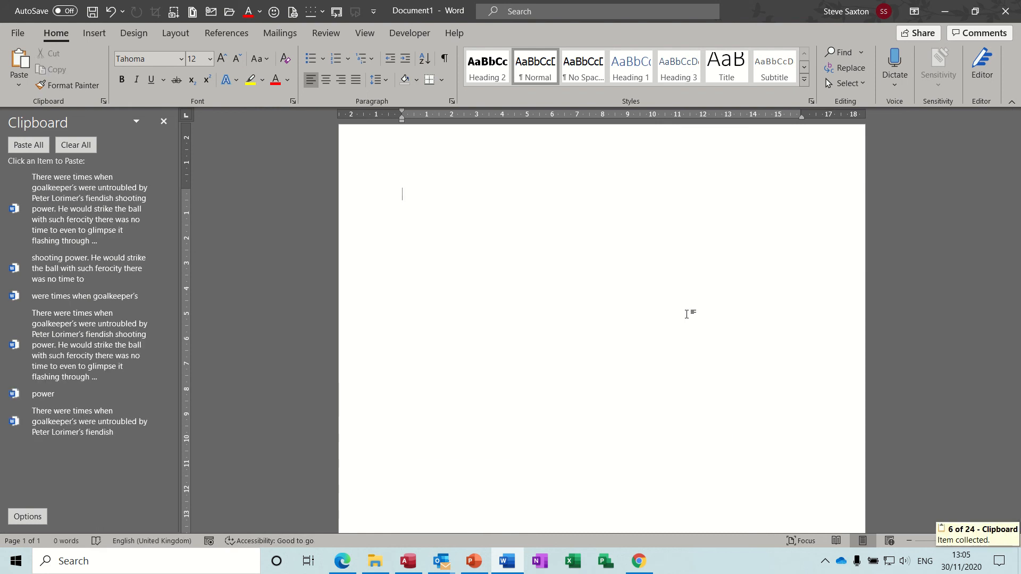
key("ctrl+v")
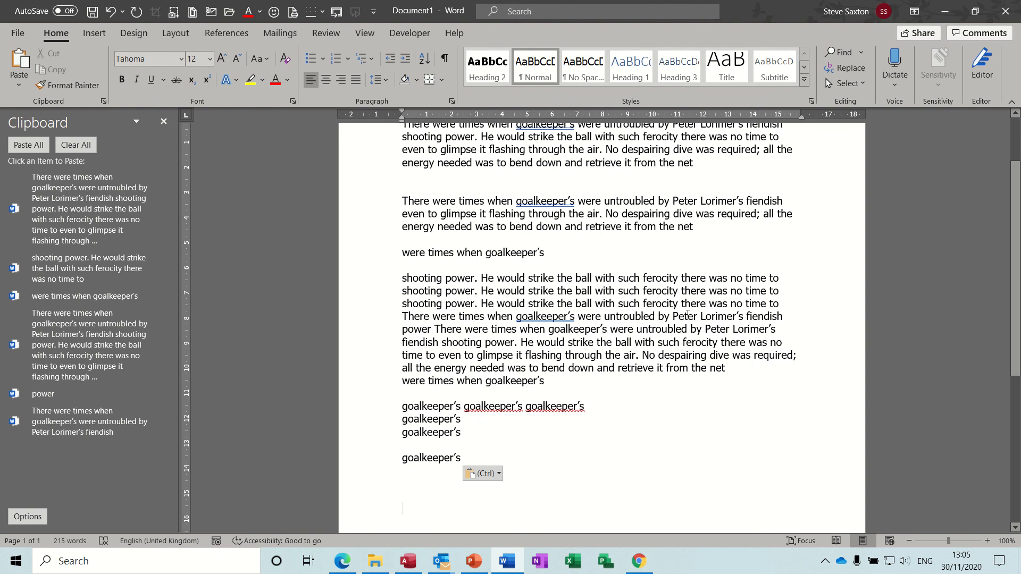
Delete all the text, and paste the "shooting power" line, the shorter full-paragraph item and the "There were times...fiendish" line from the Office clipboard.
key("ctrl+a")
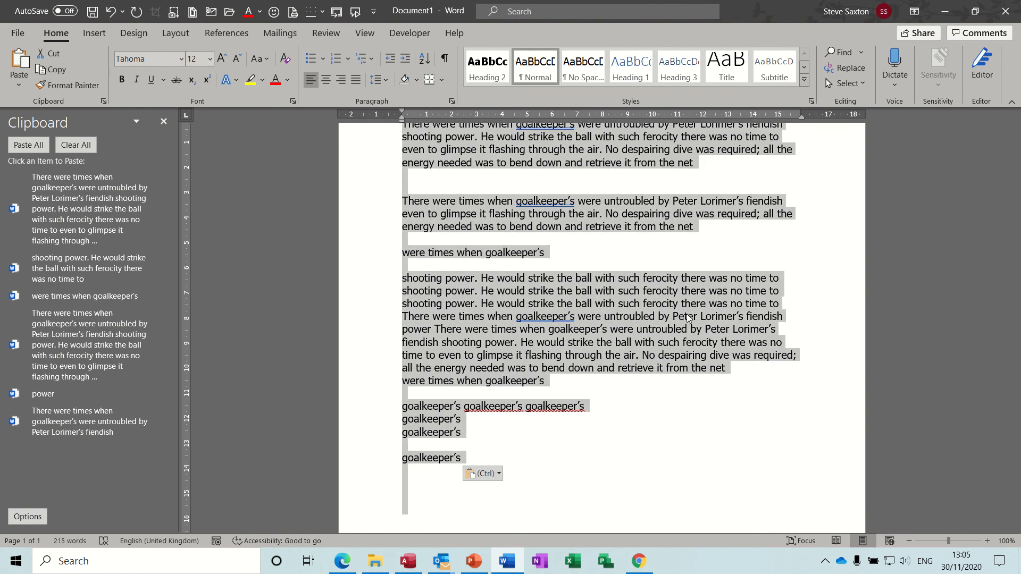
key("Delete")
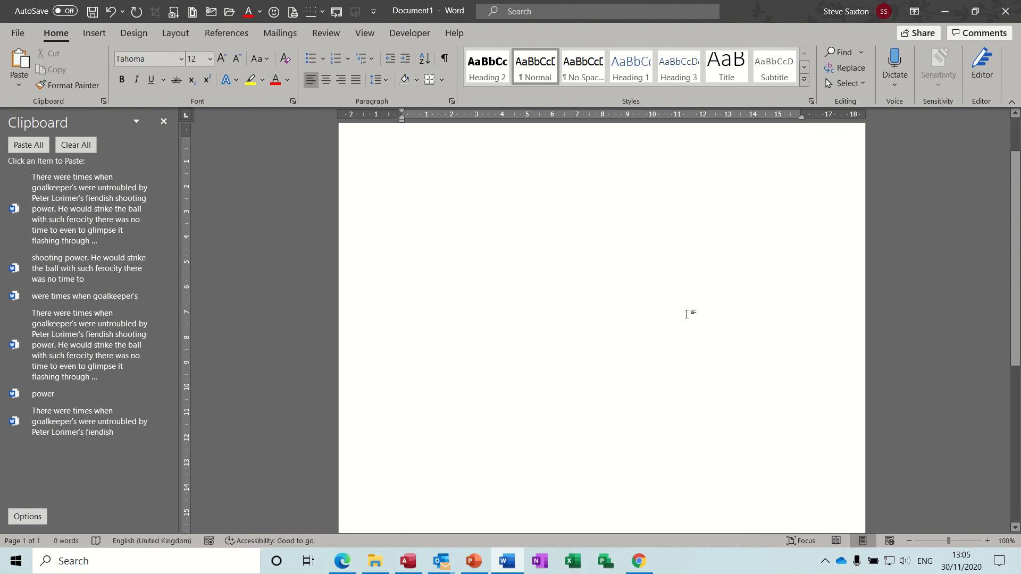
left_click(100, 270)
left_click(101, 349)
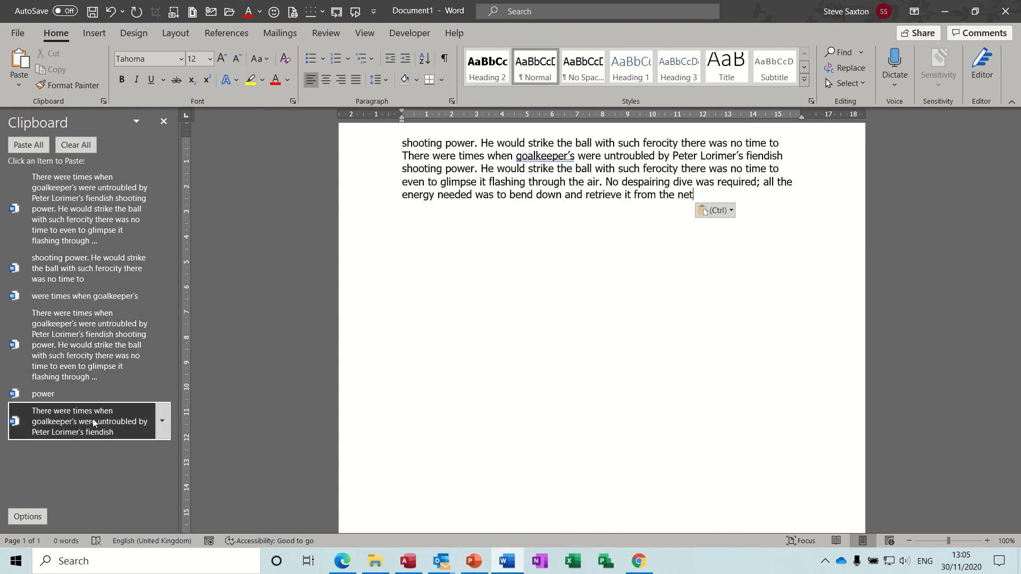
left_click(93, 419)
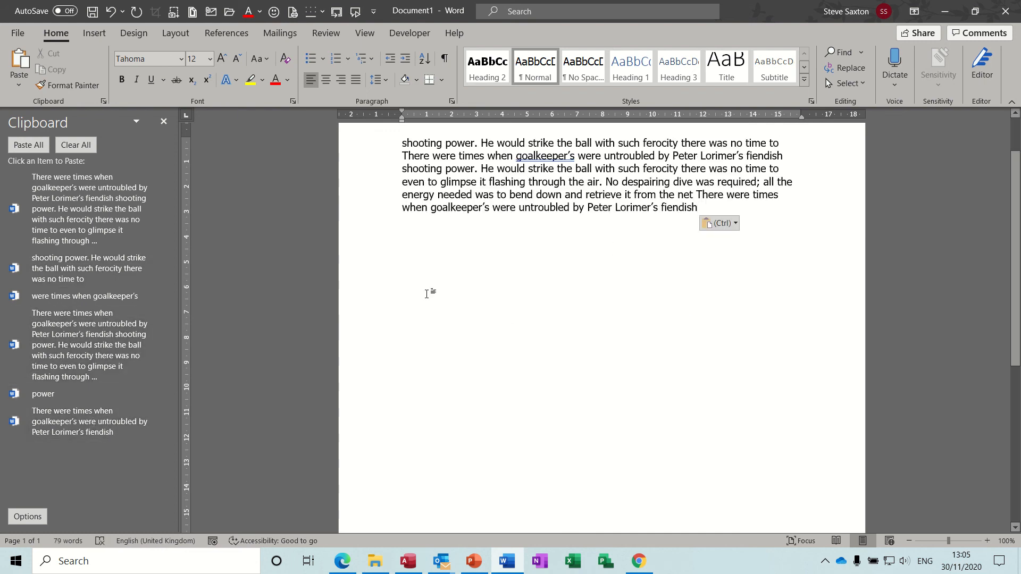